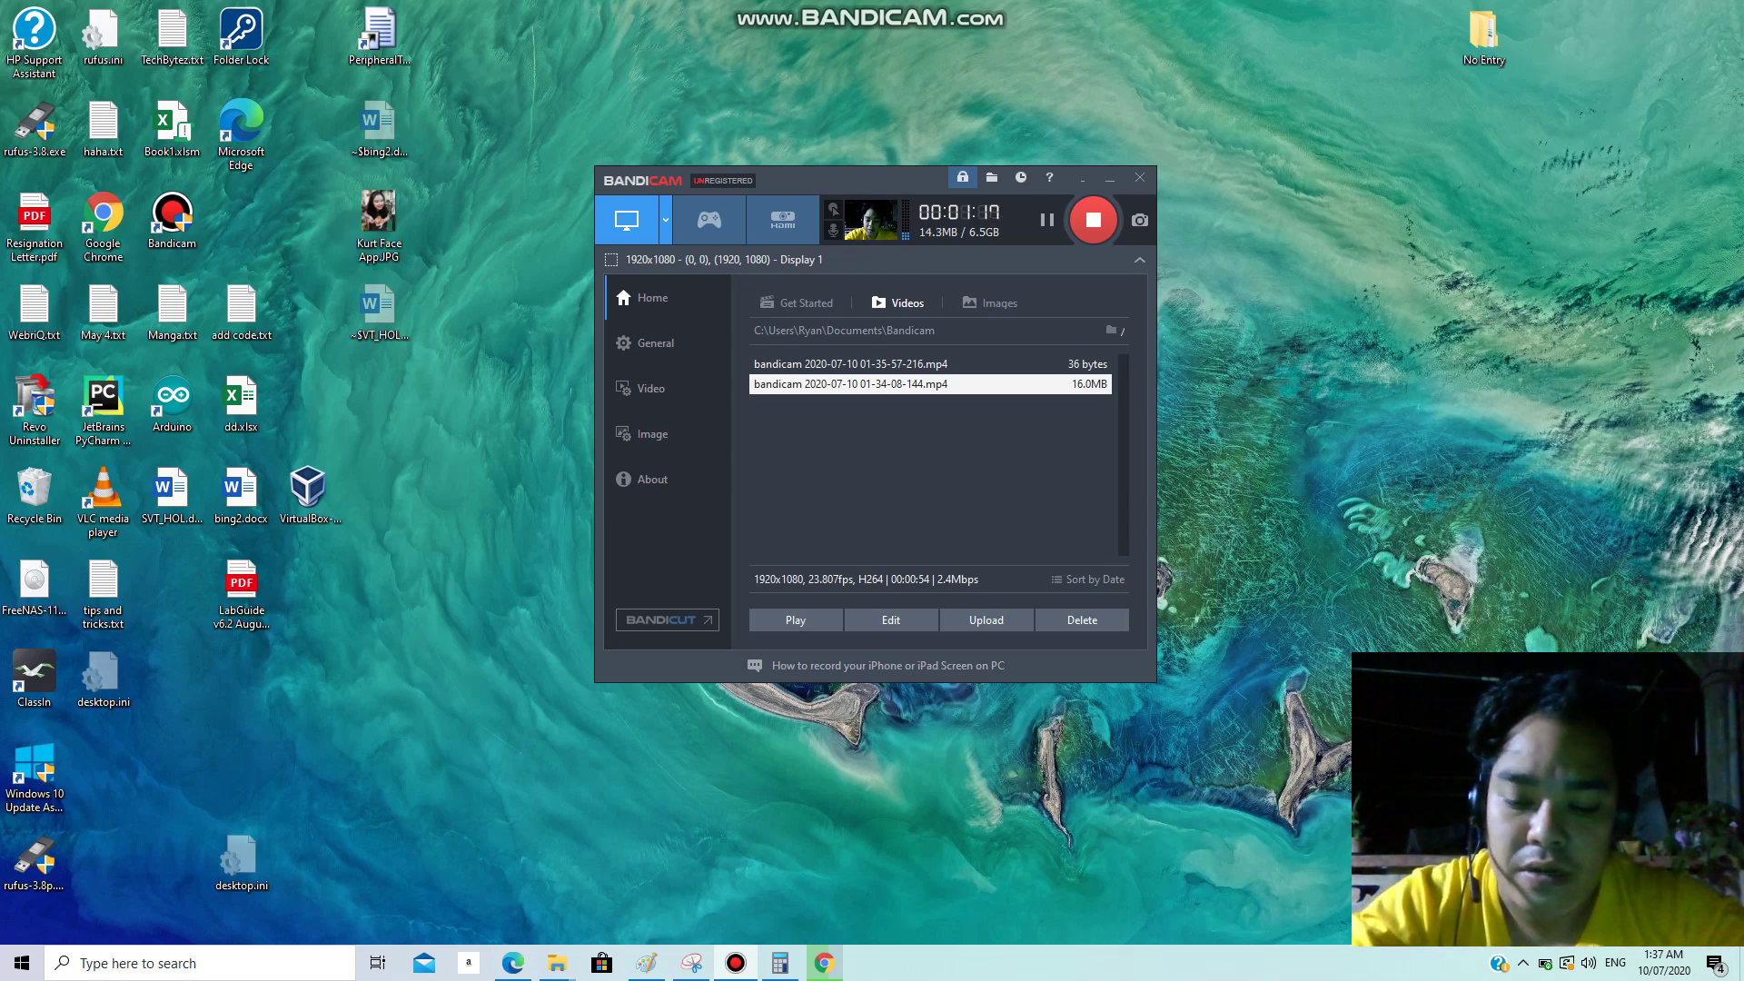
- Replace the previous Run command with %temp% and run it to open the Temp folder
key("super+r")
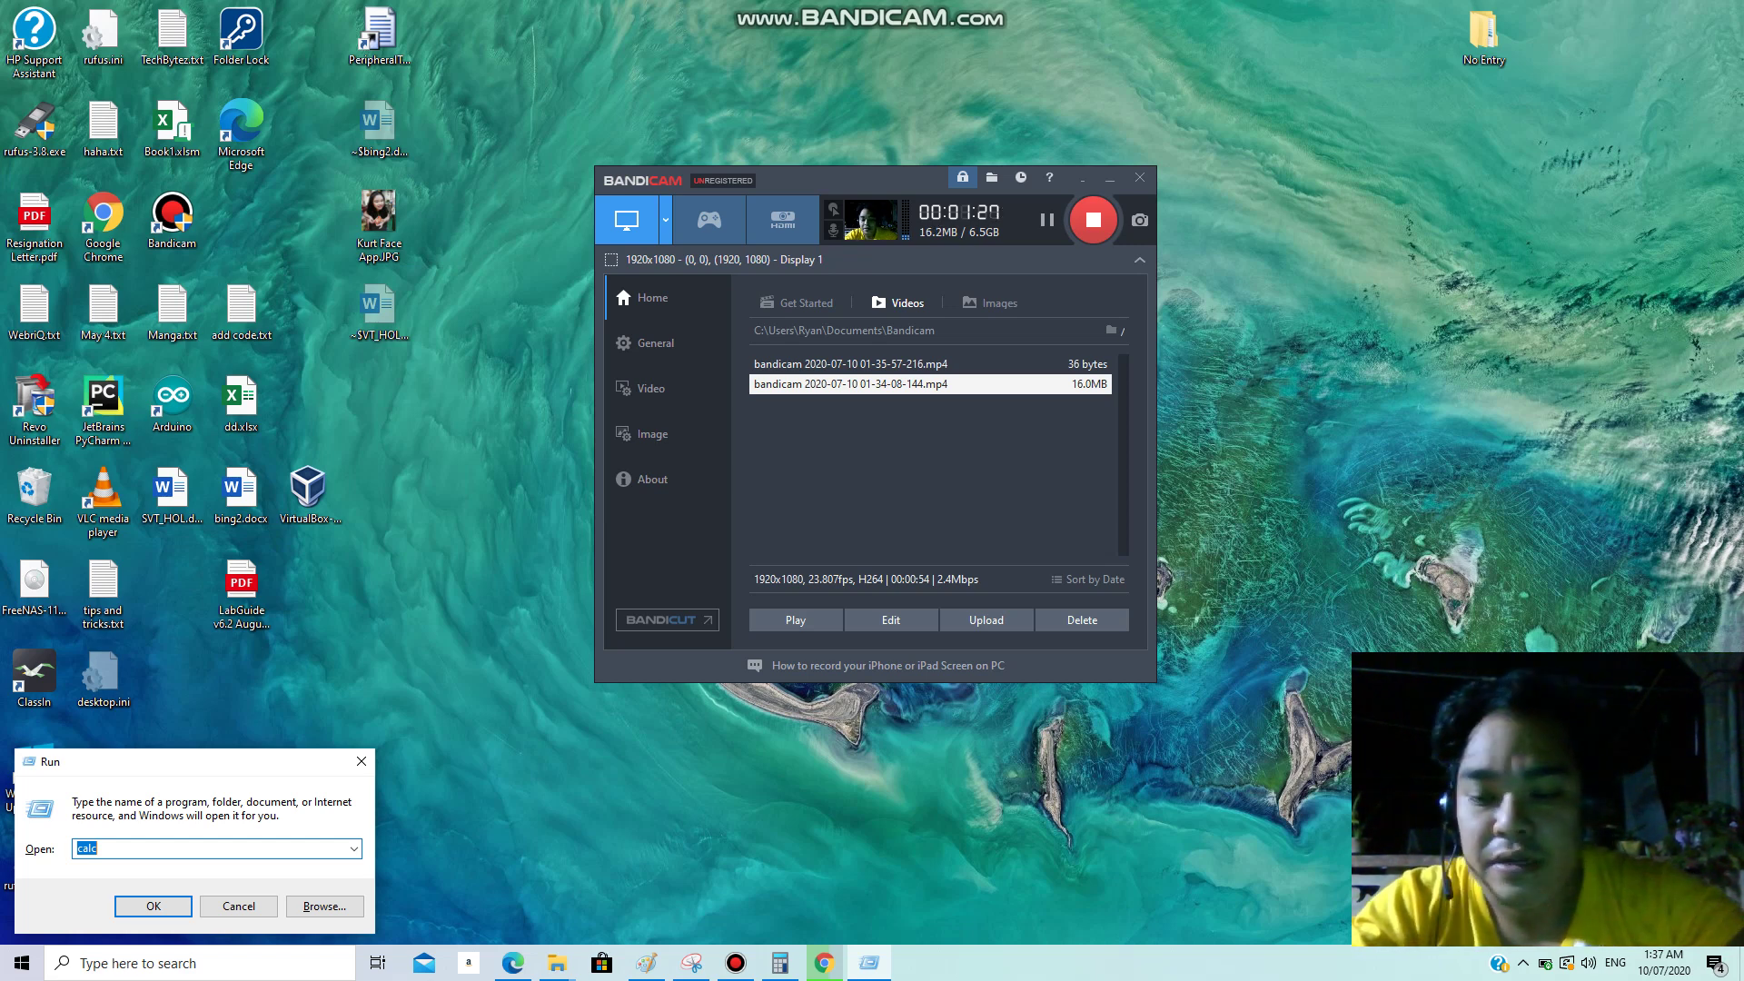
key("End")
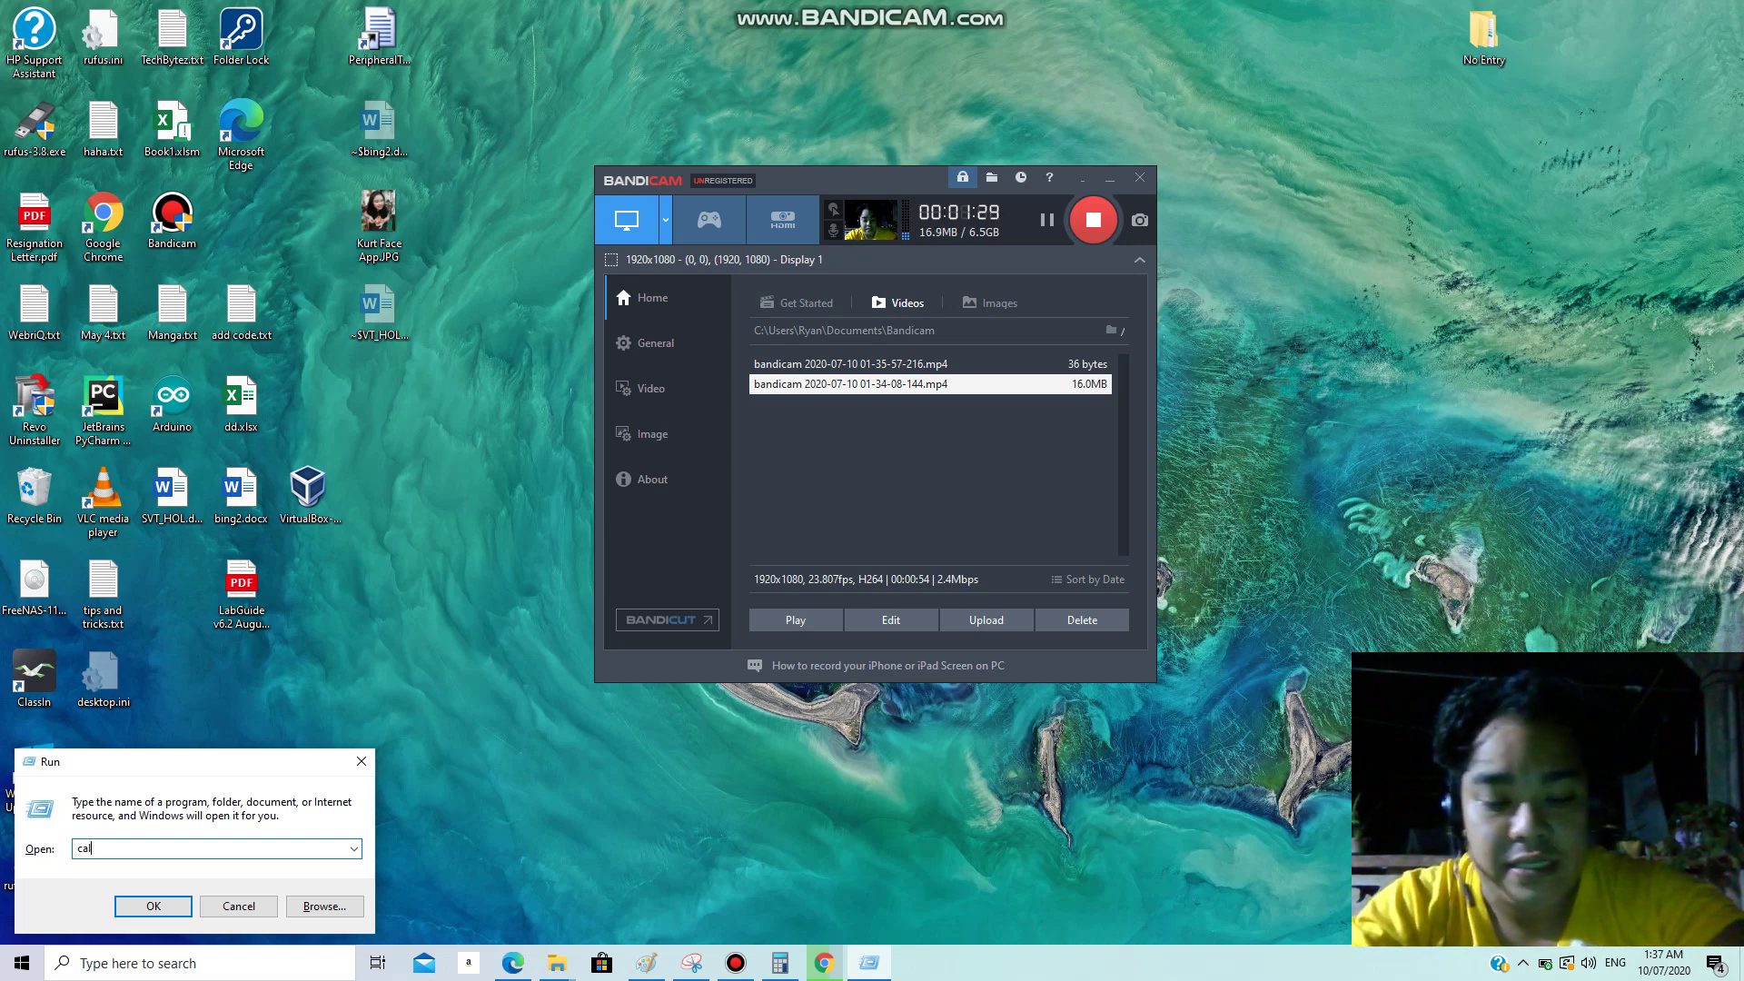
key("BackSpace")
key("BackSpace")
key("BackSpace")
key("BackSpace")
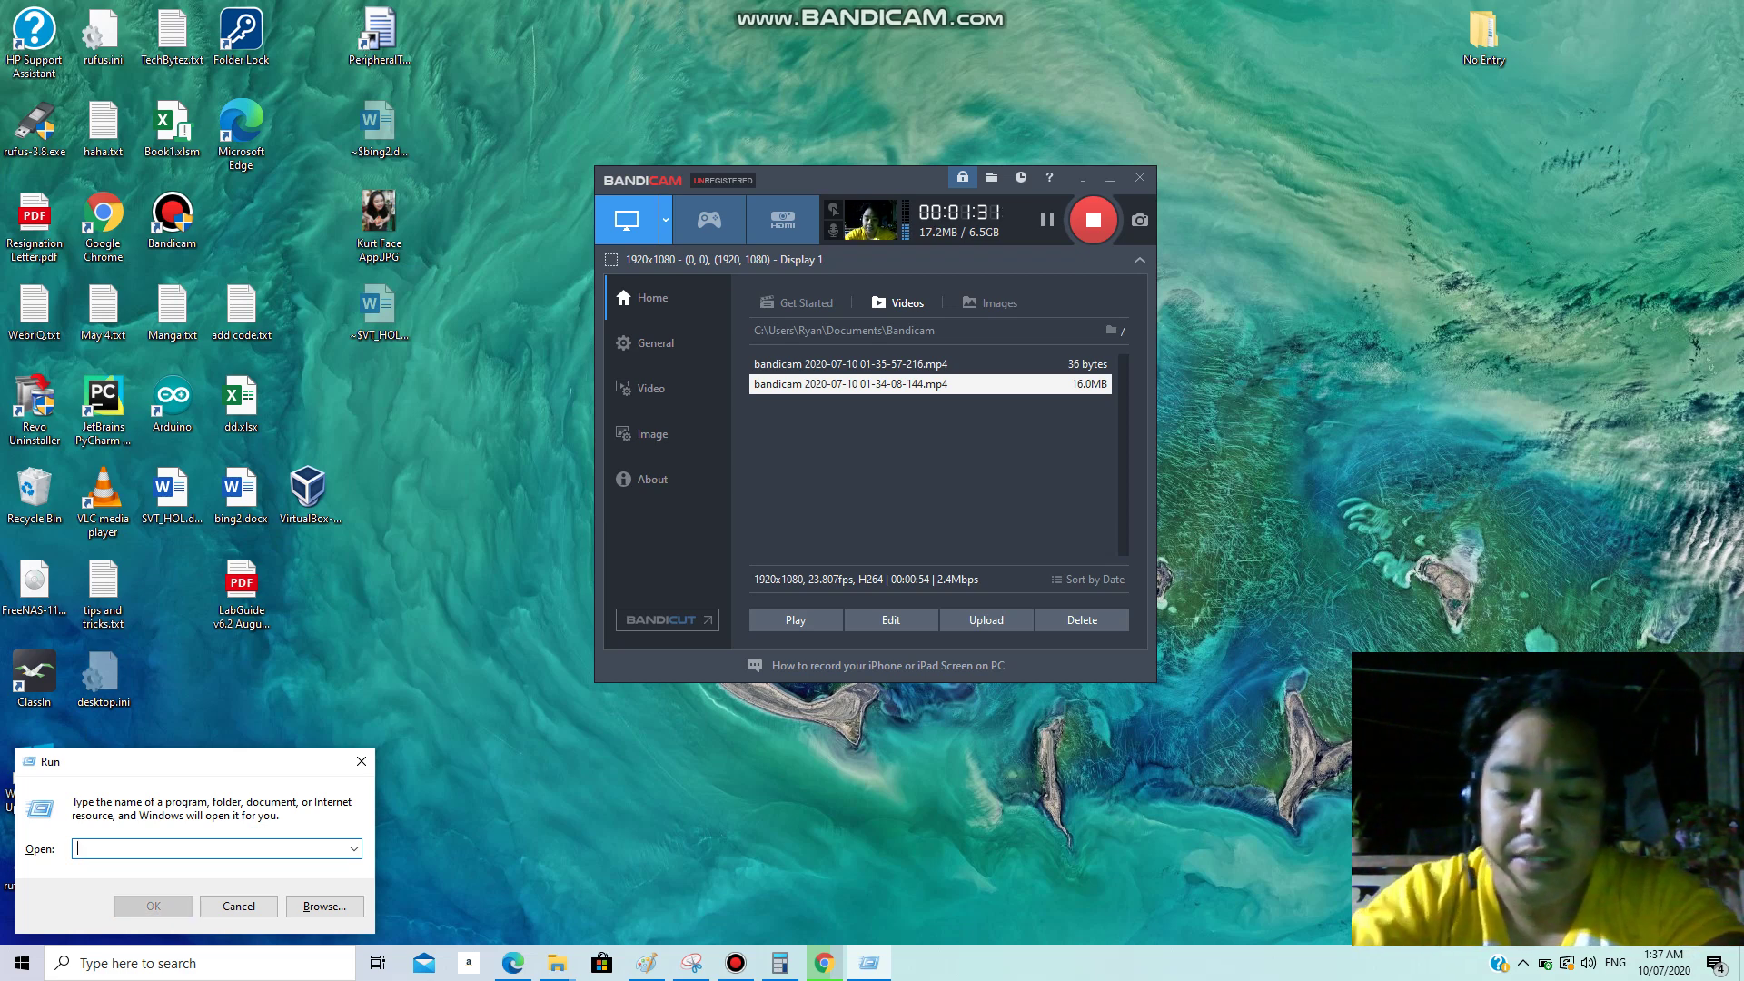
type("%temp")
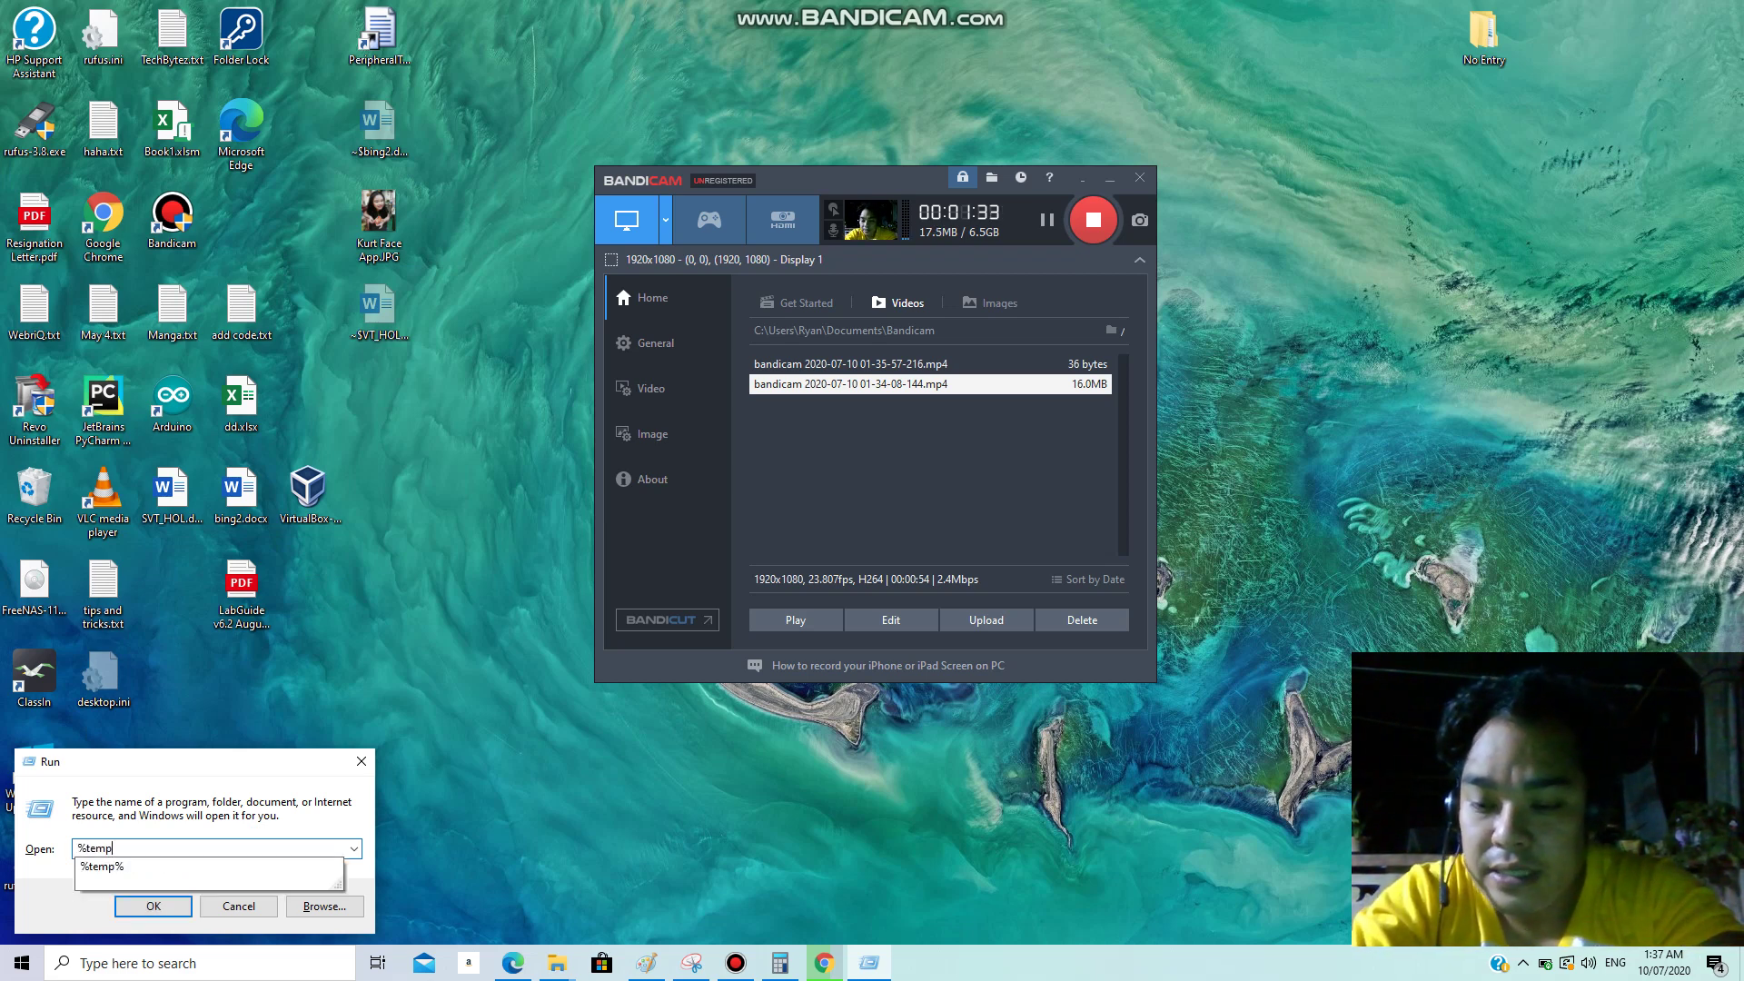
type("%")
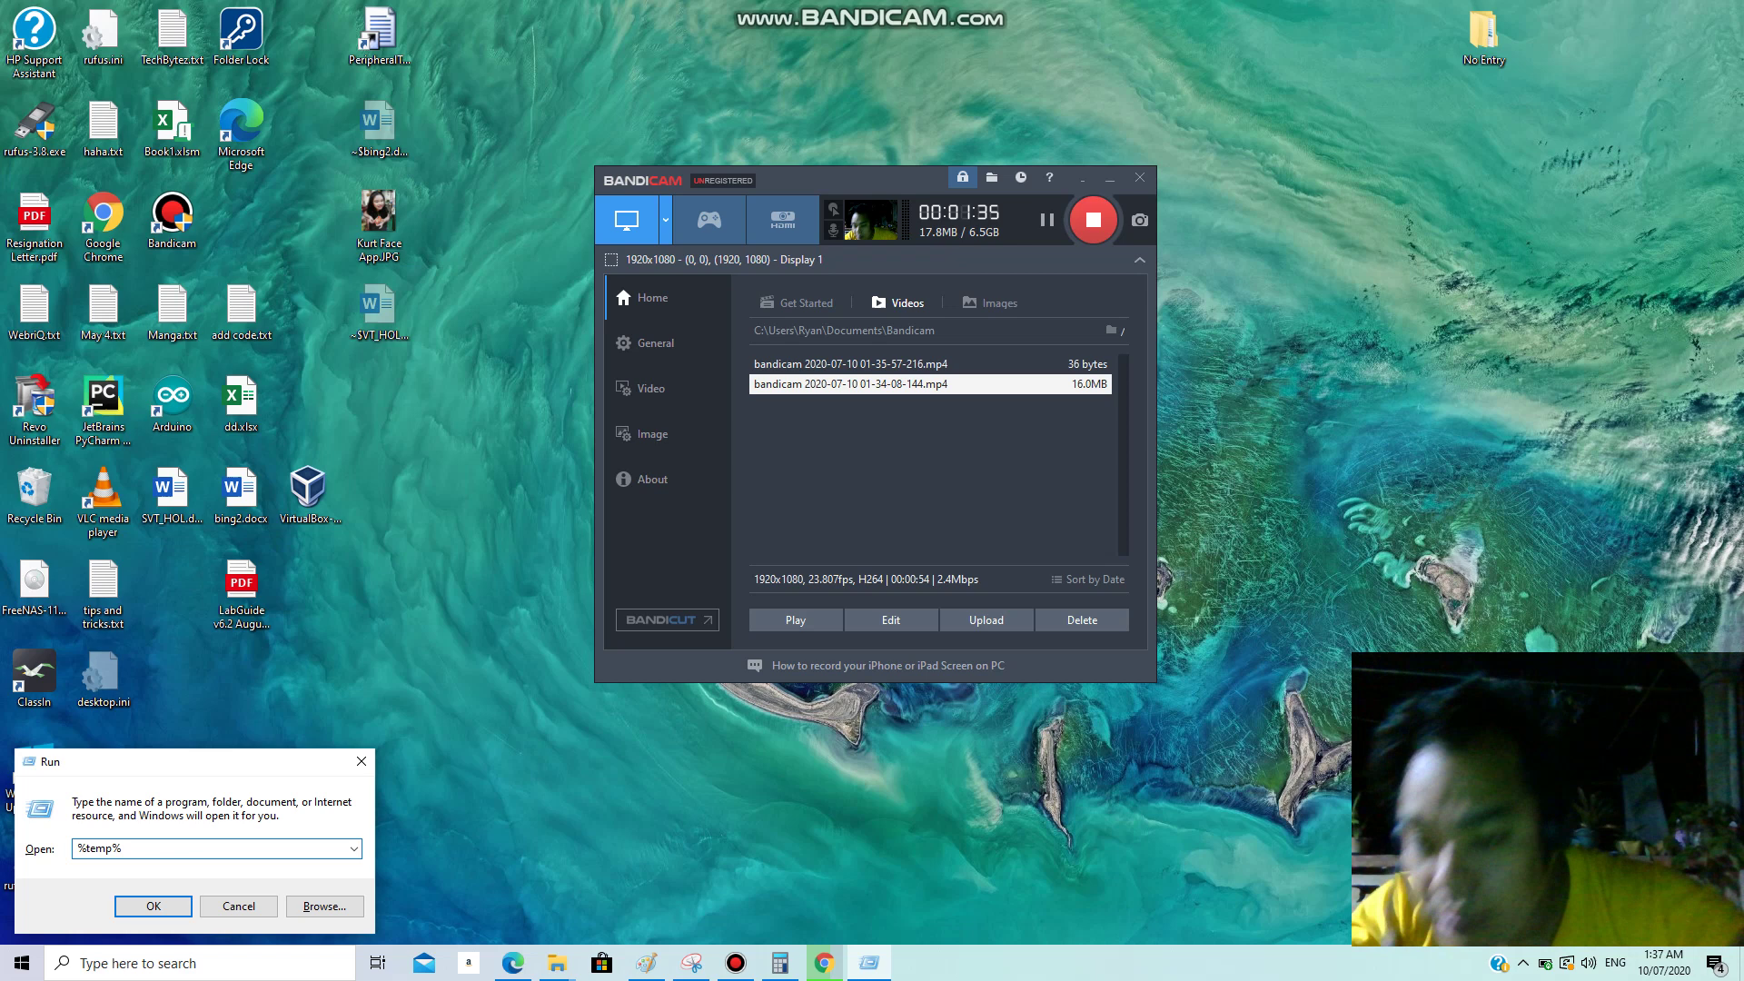
key("ctrl+a")
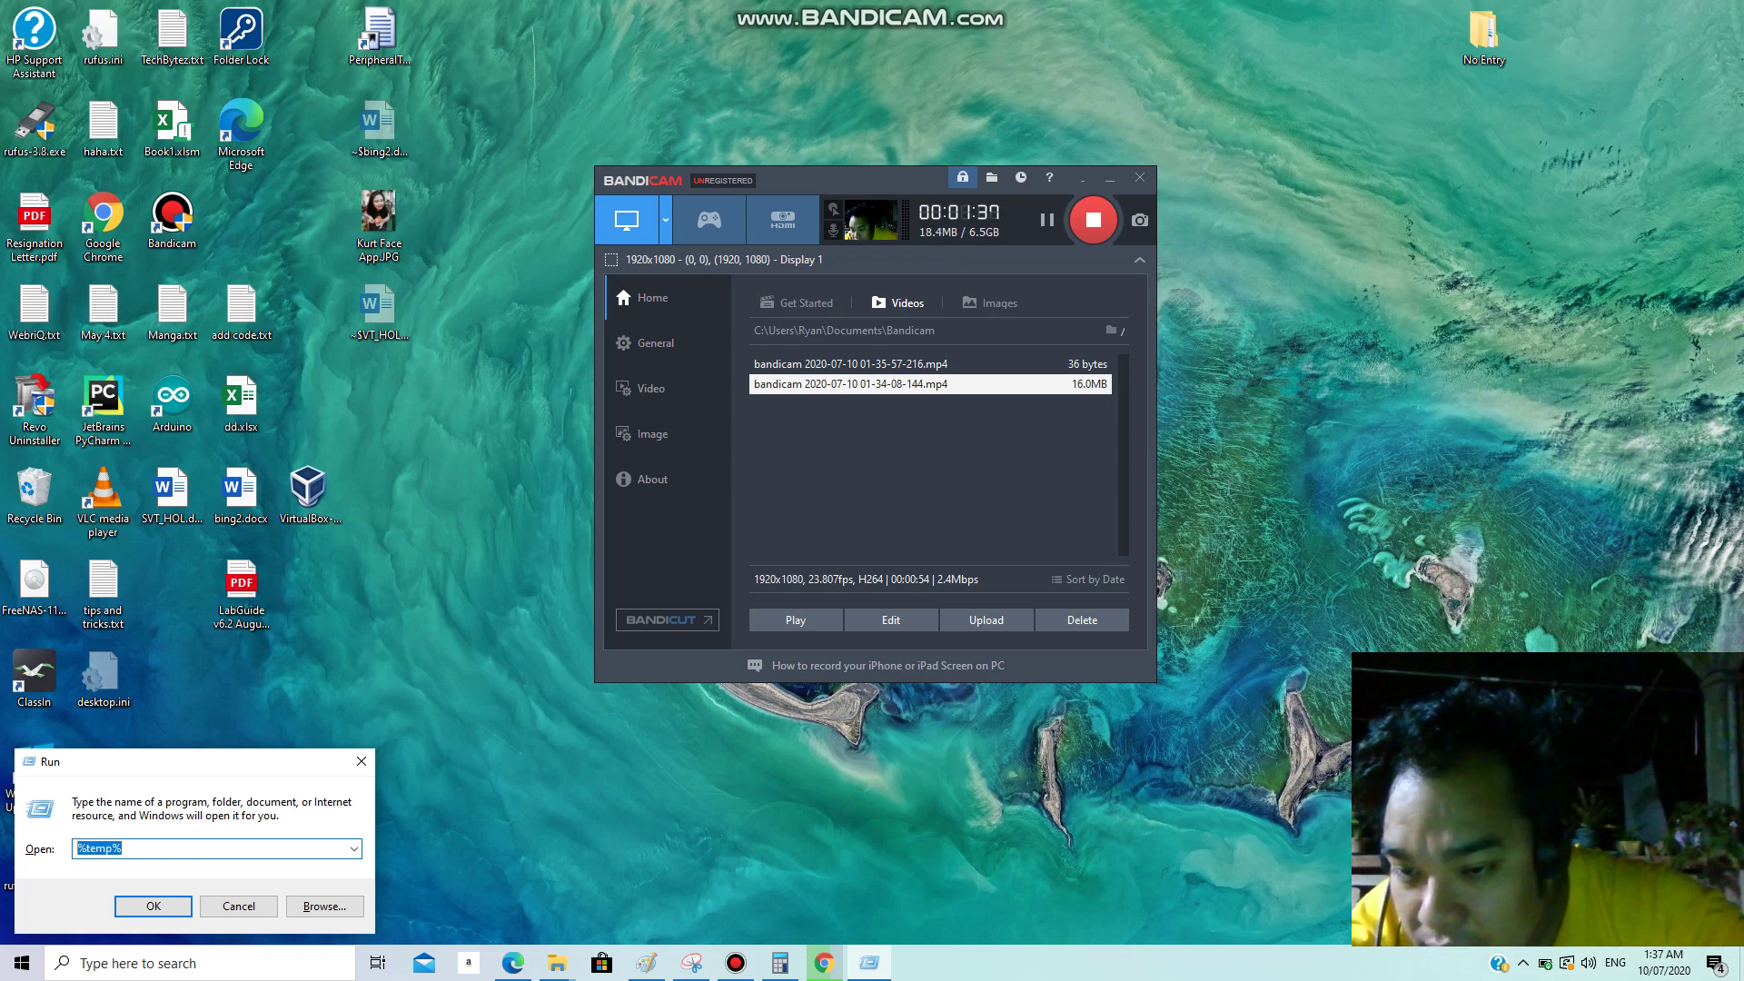
key("Return")
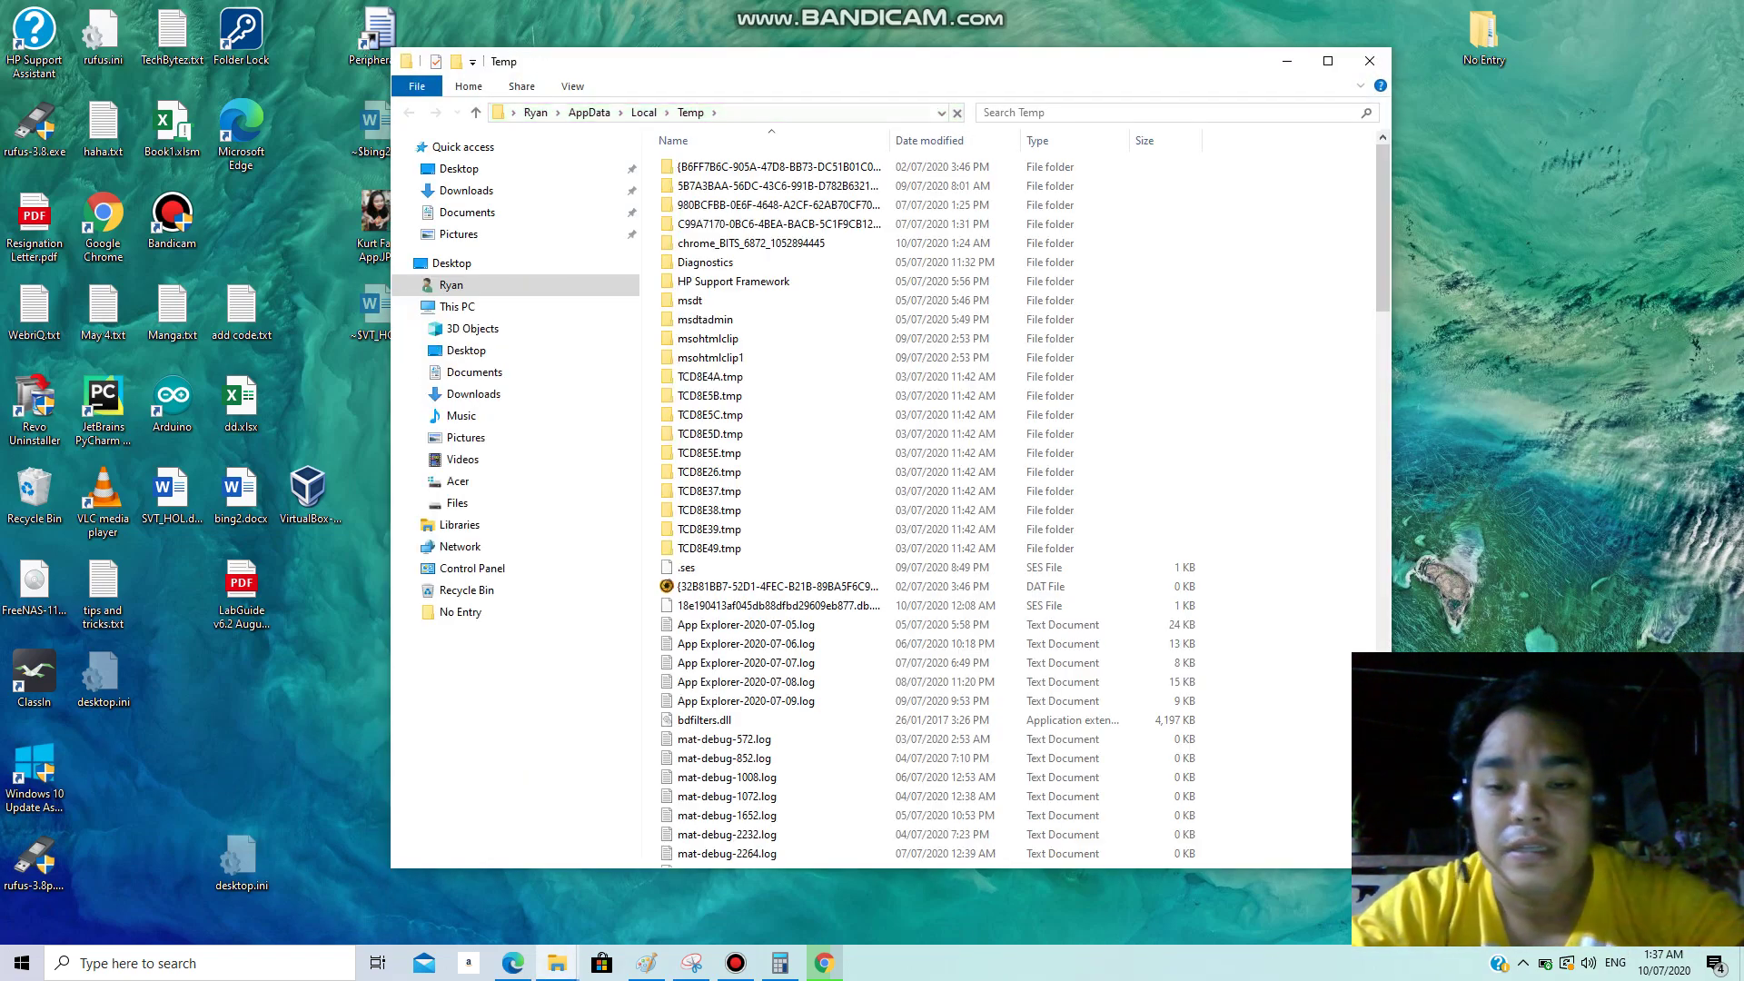
- Maximize the Temp folder window, browse its files and select the msohtmlclip1 folder
scroll(817, 510, "down", 2)
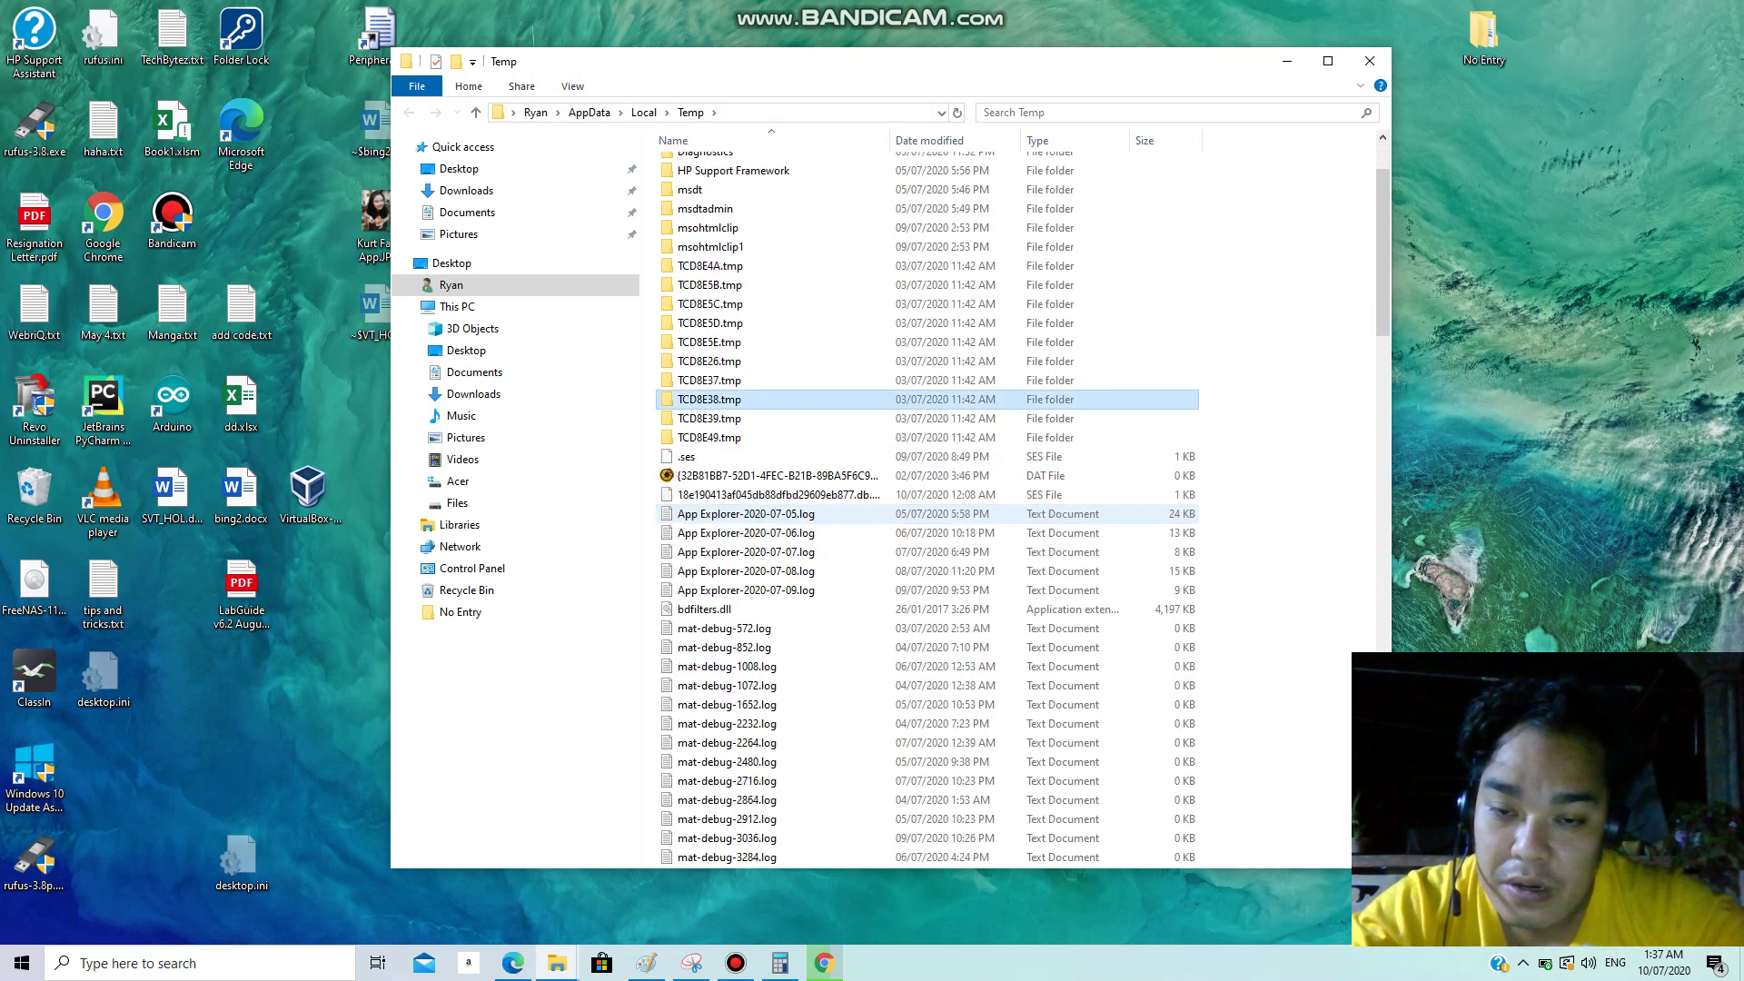
scroll(817, 513, "down", 13)
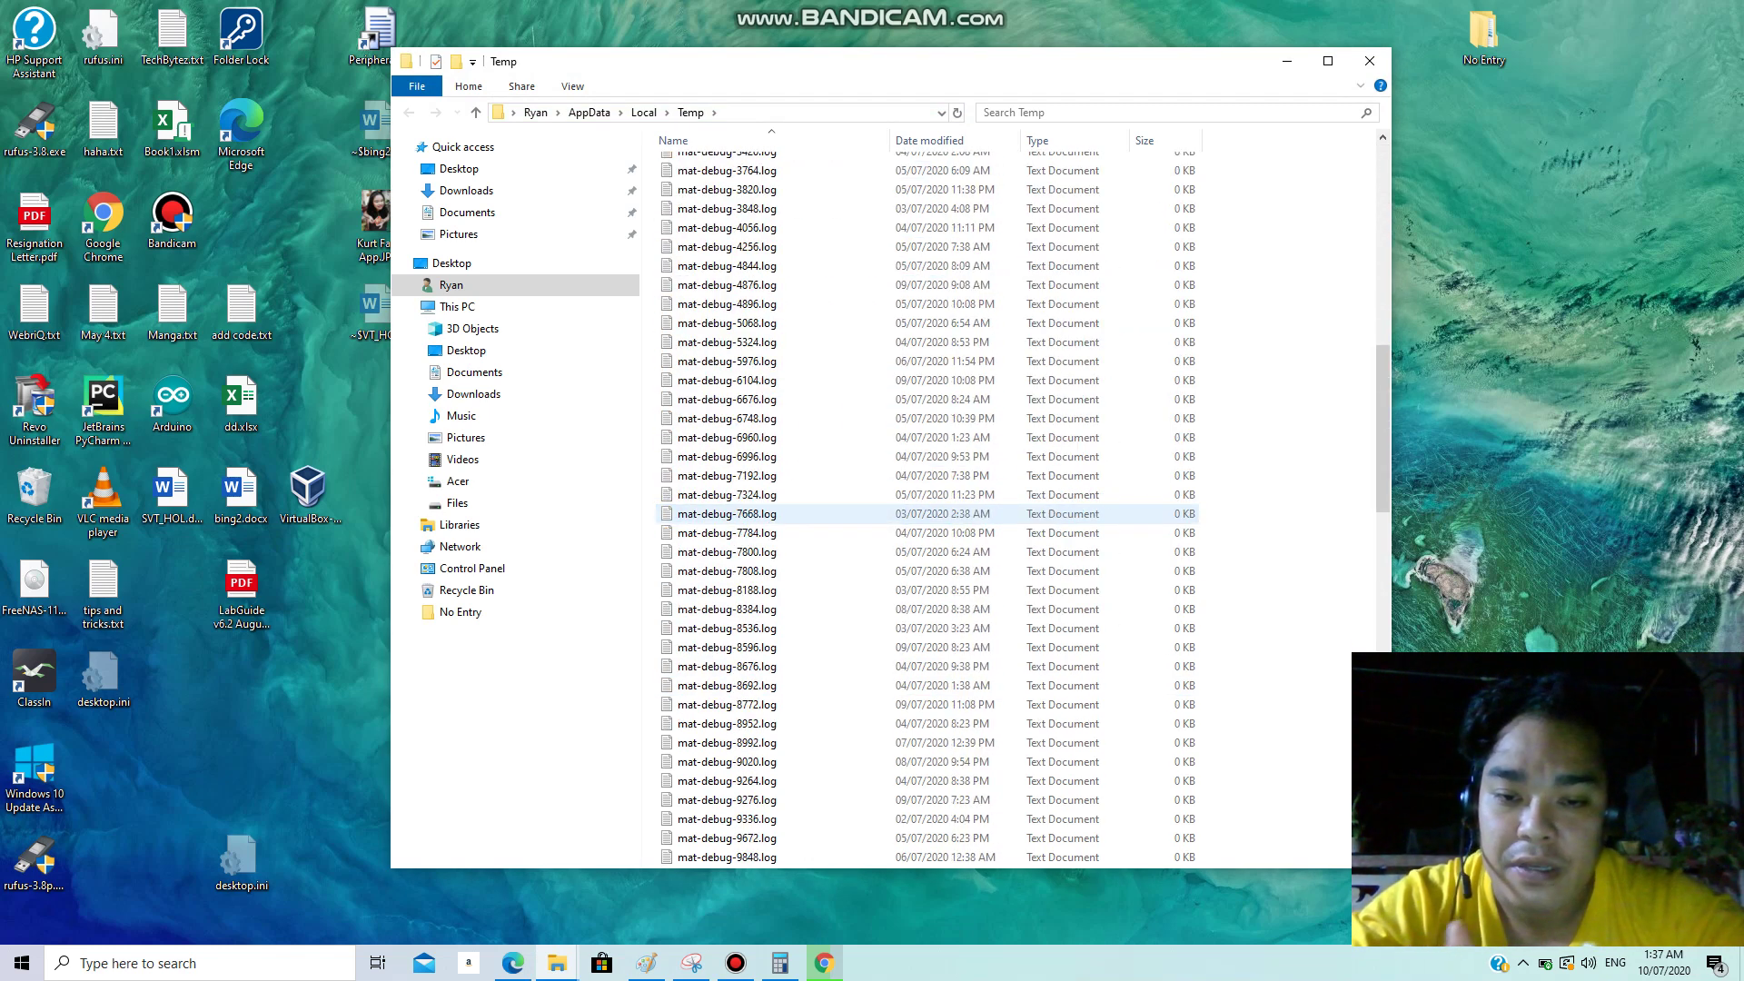
scroll(817, 513, "down", 11)
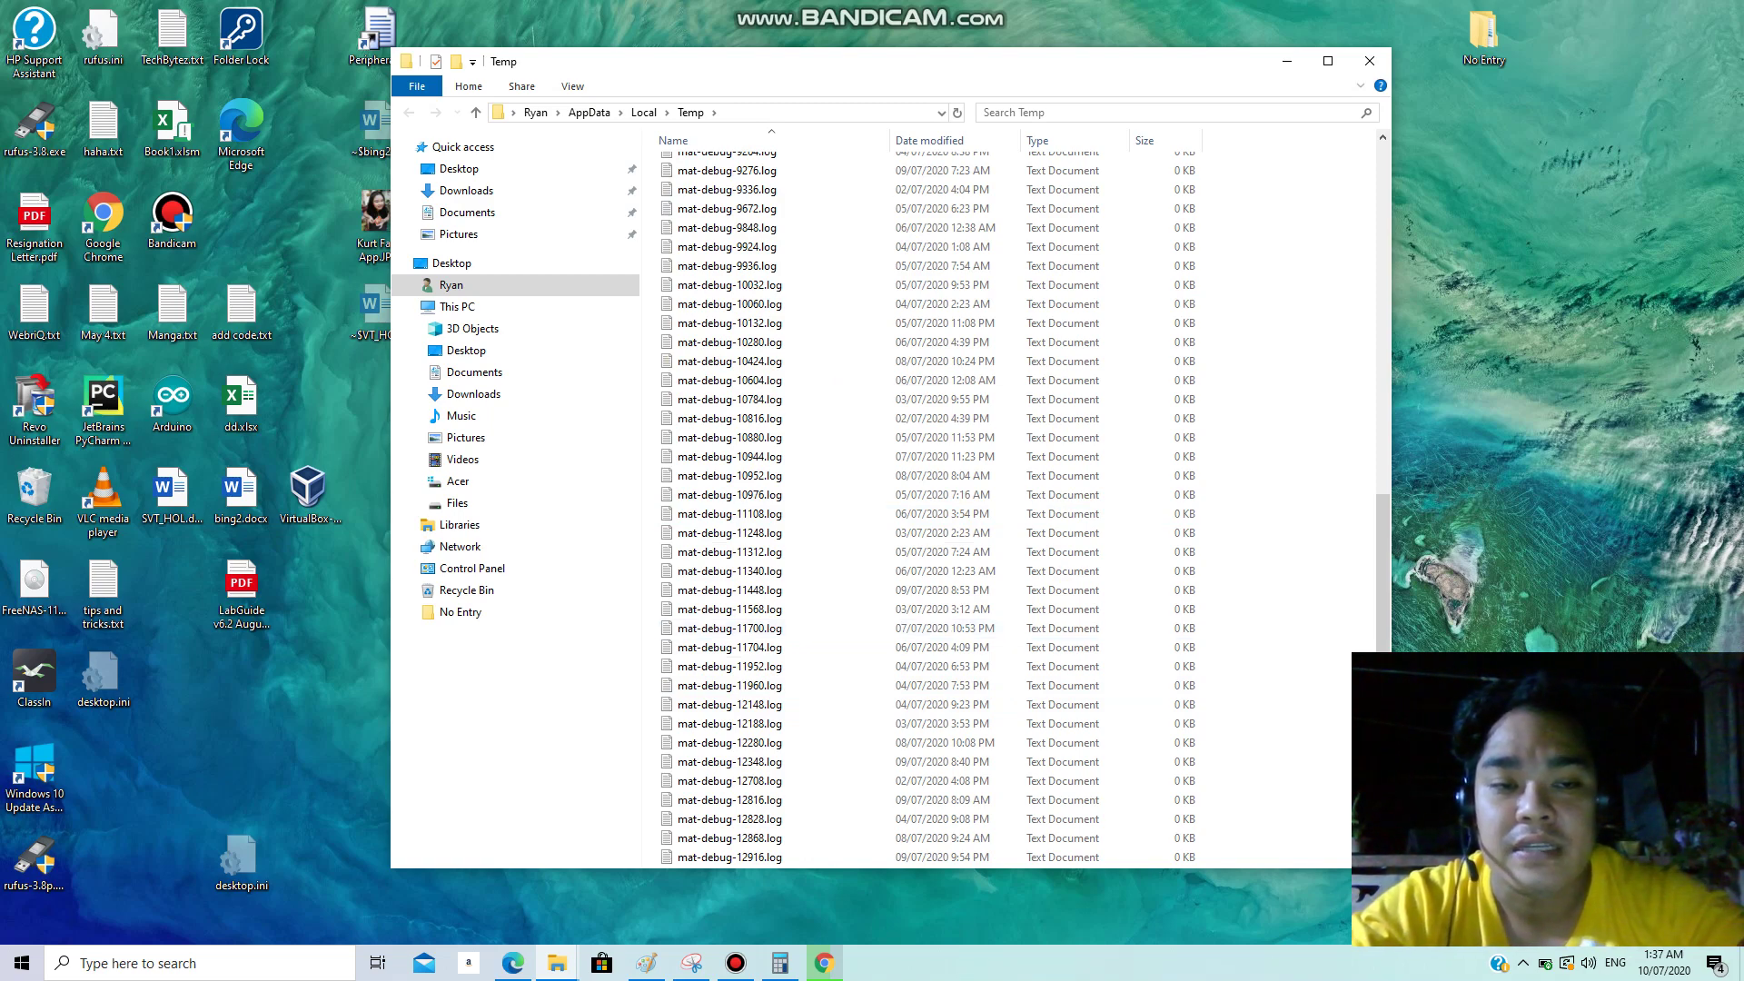
left_click(1328, 60)
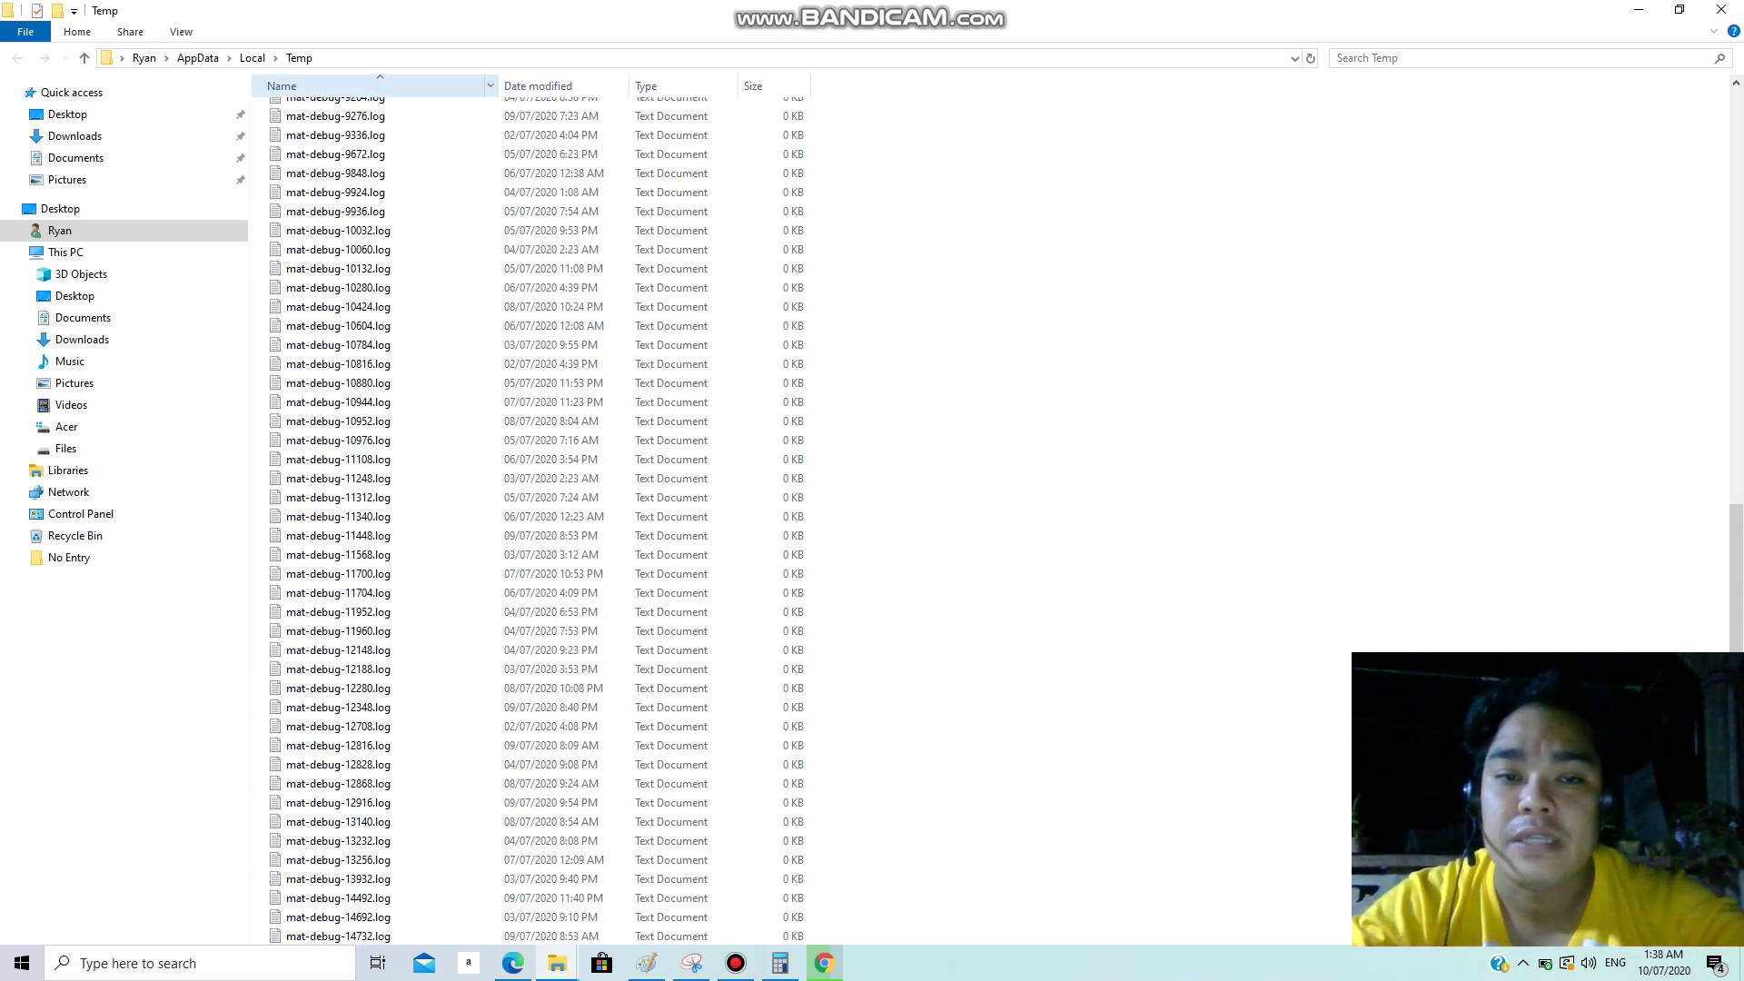
scroll(363, 518, "up", 20)
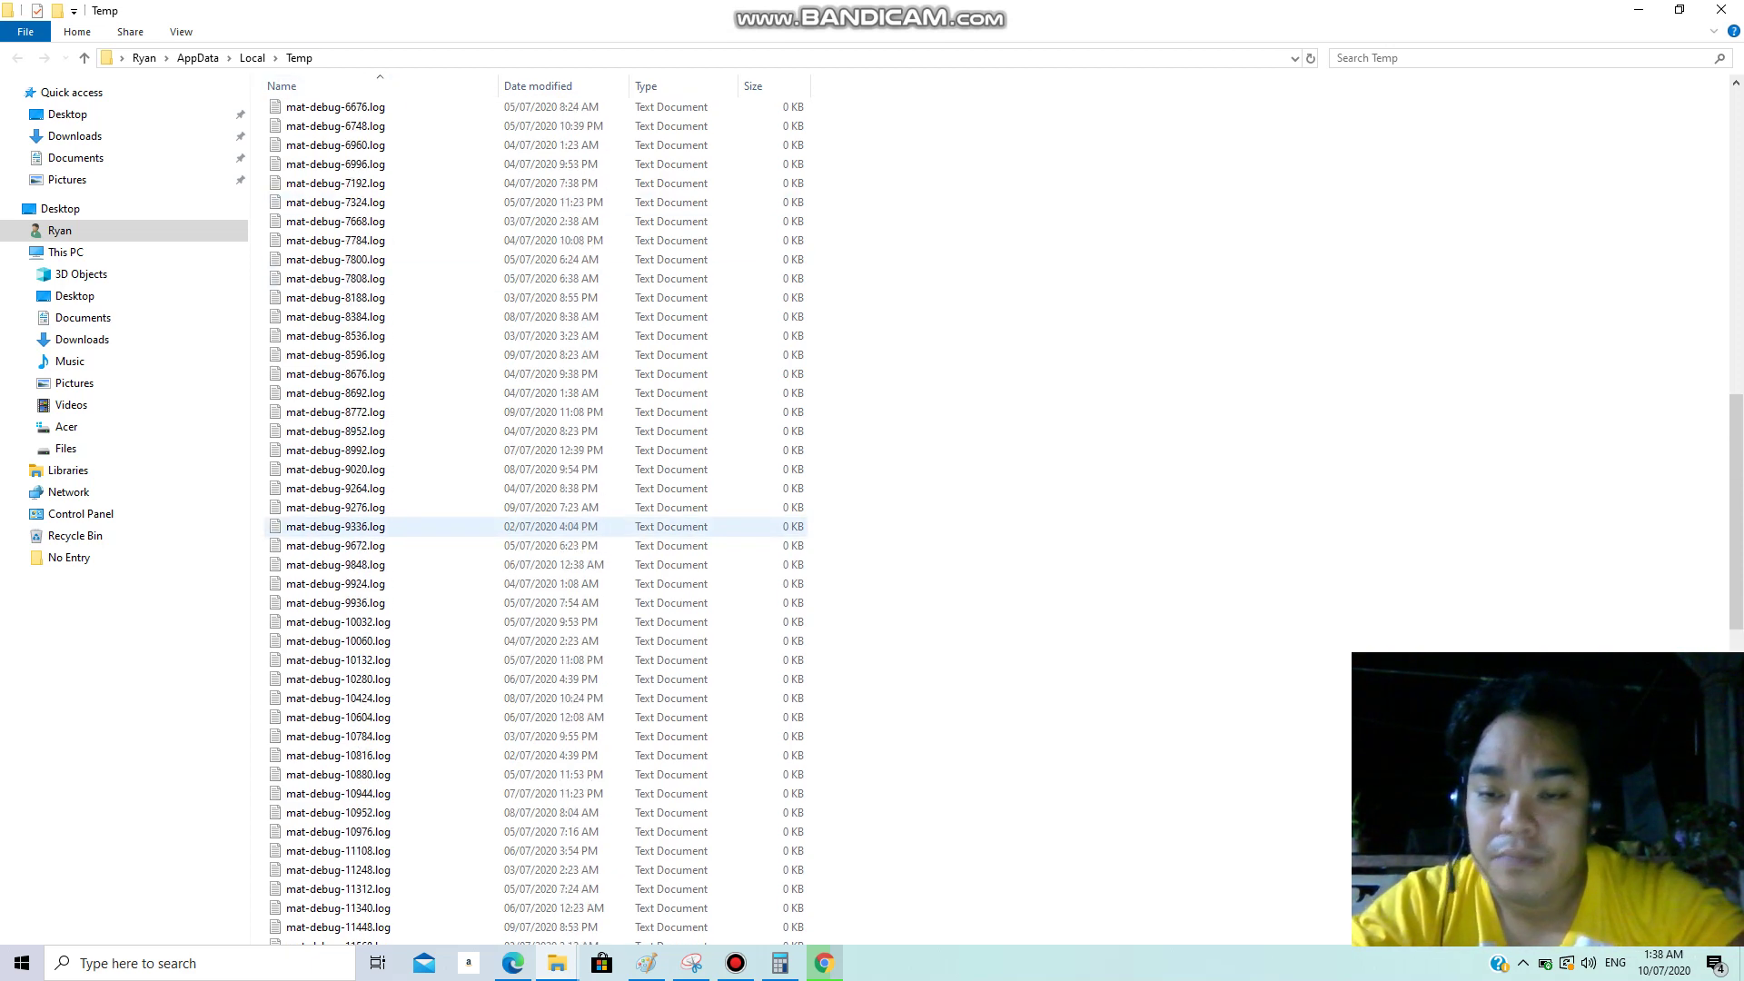
scroll(382, 519, "up", 4)
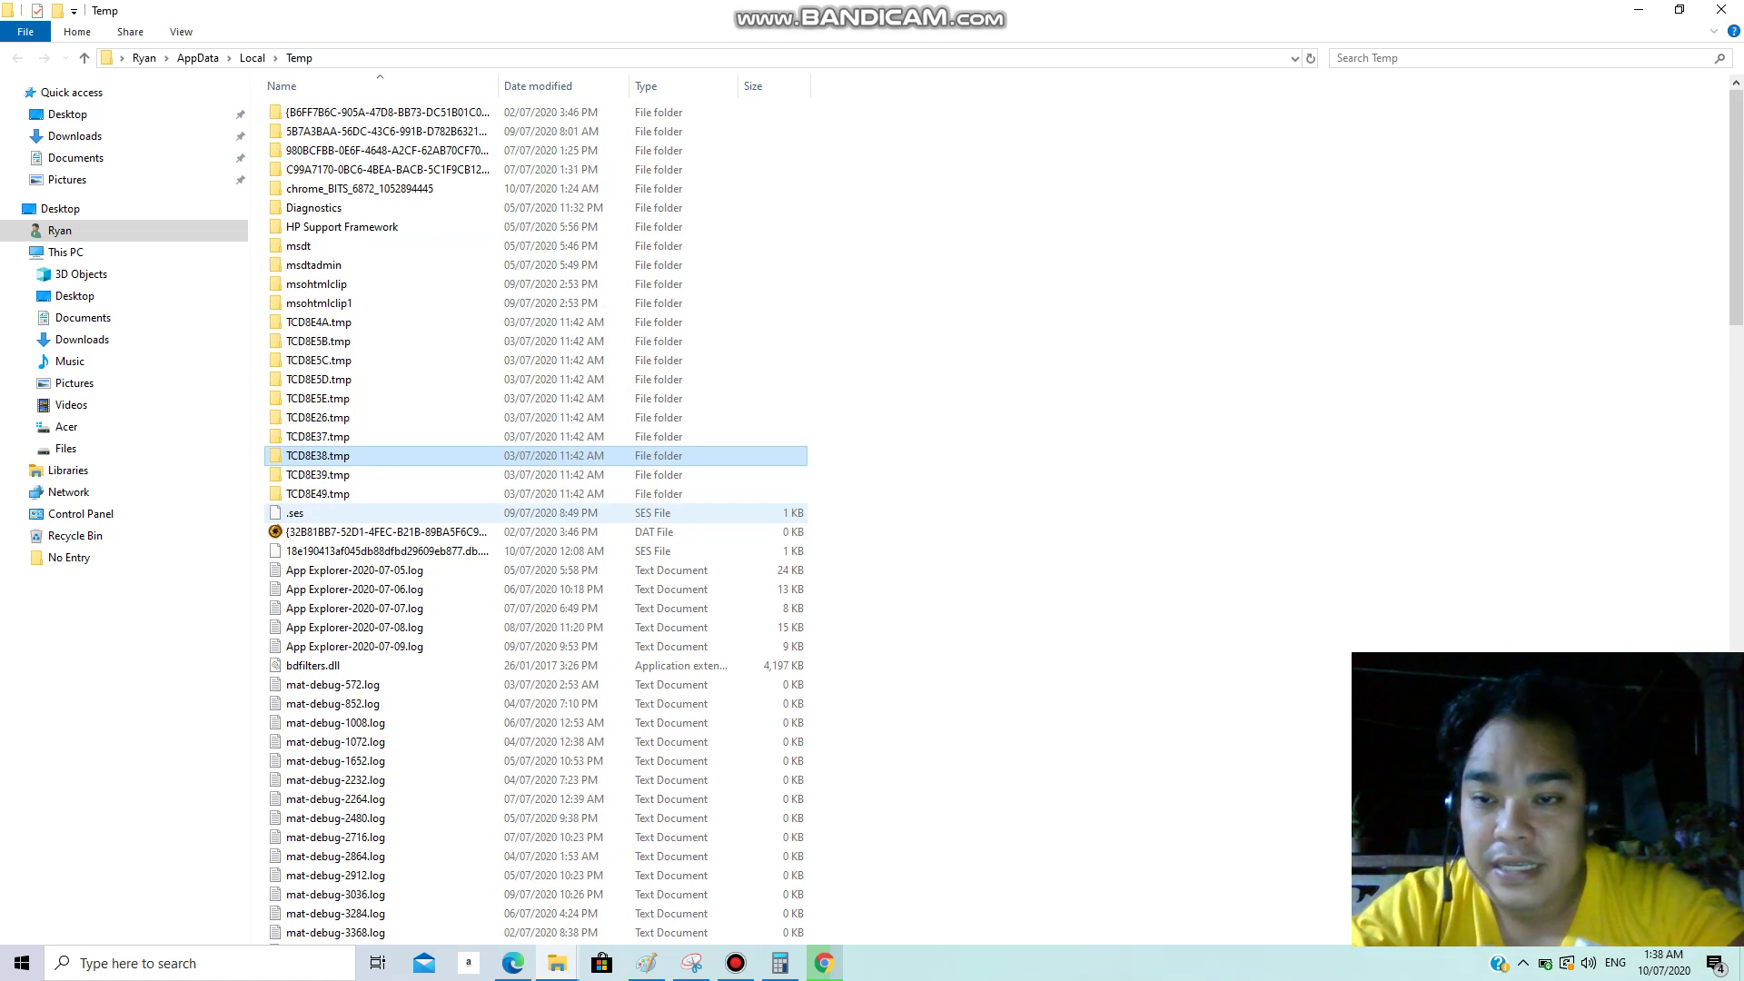
left_click(318, 302)
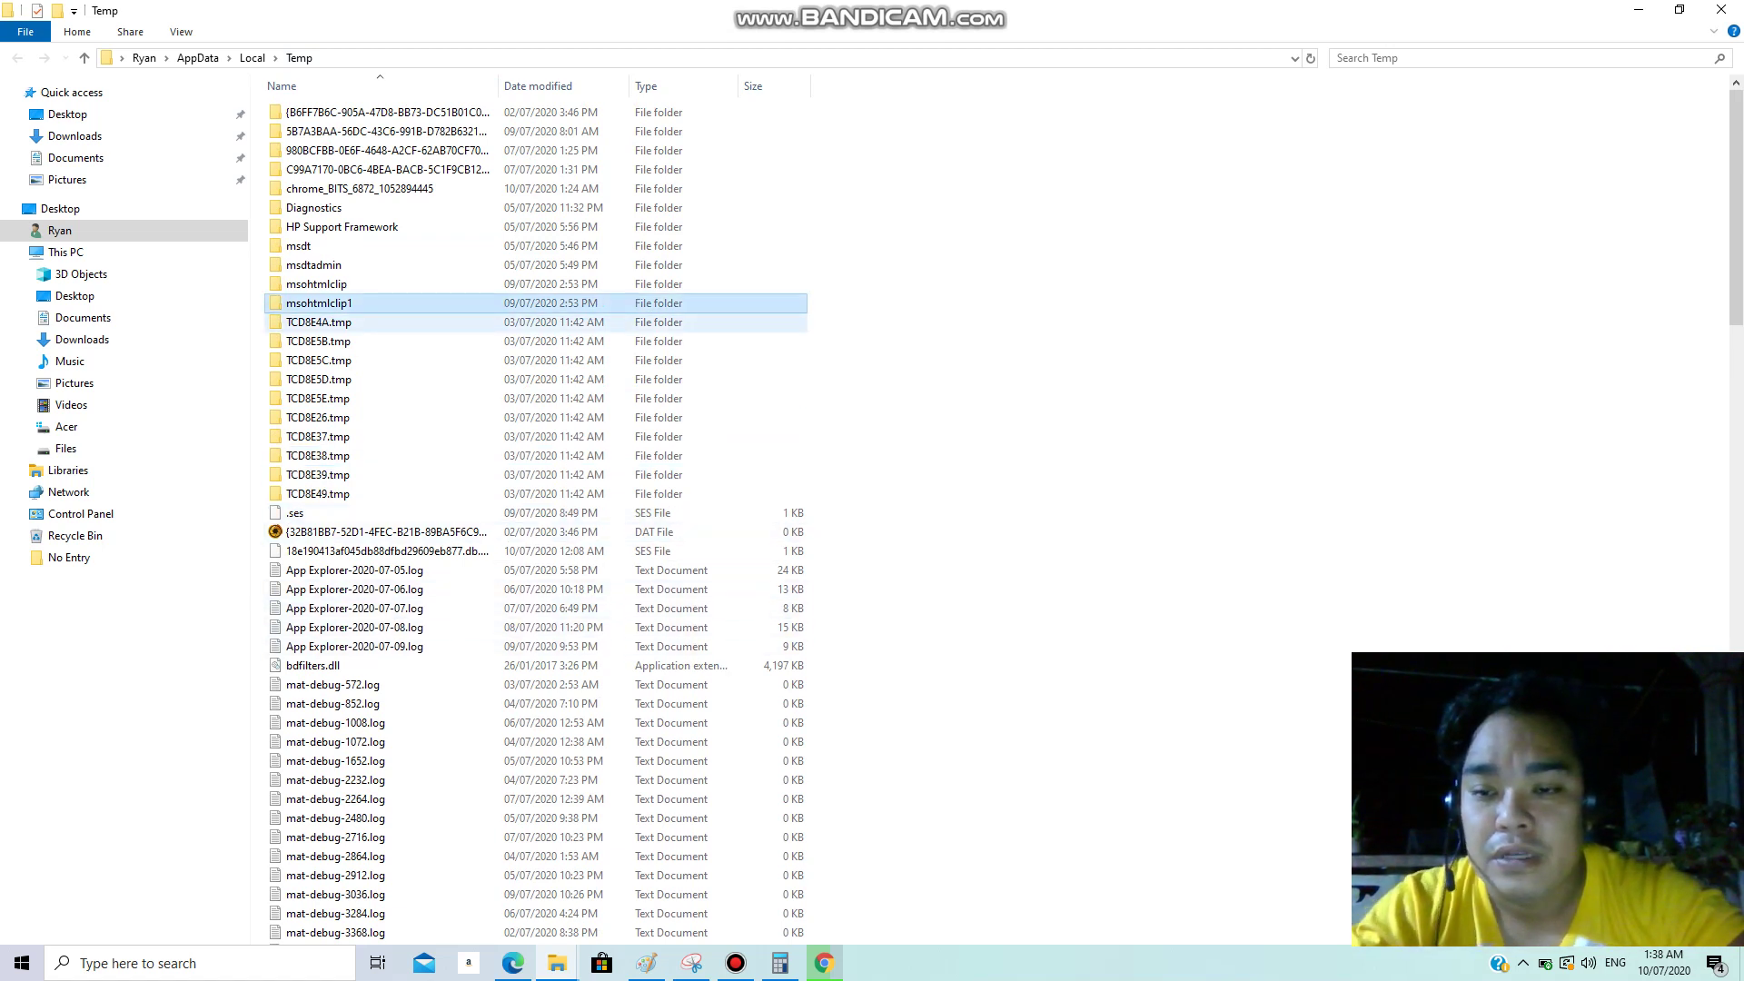
- Select all 157 Temp items and permanently delete them, granting administrator permission for all
key("ctrl+a")
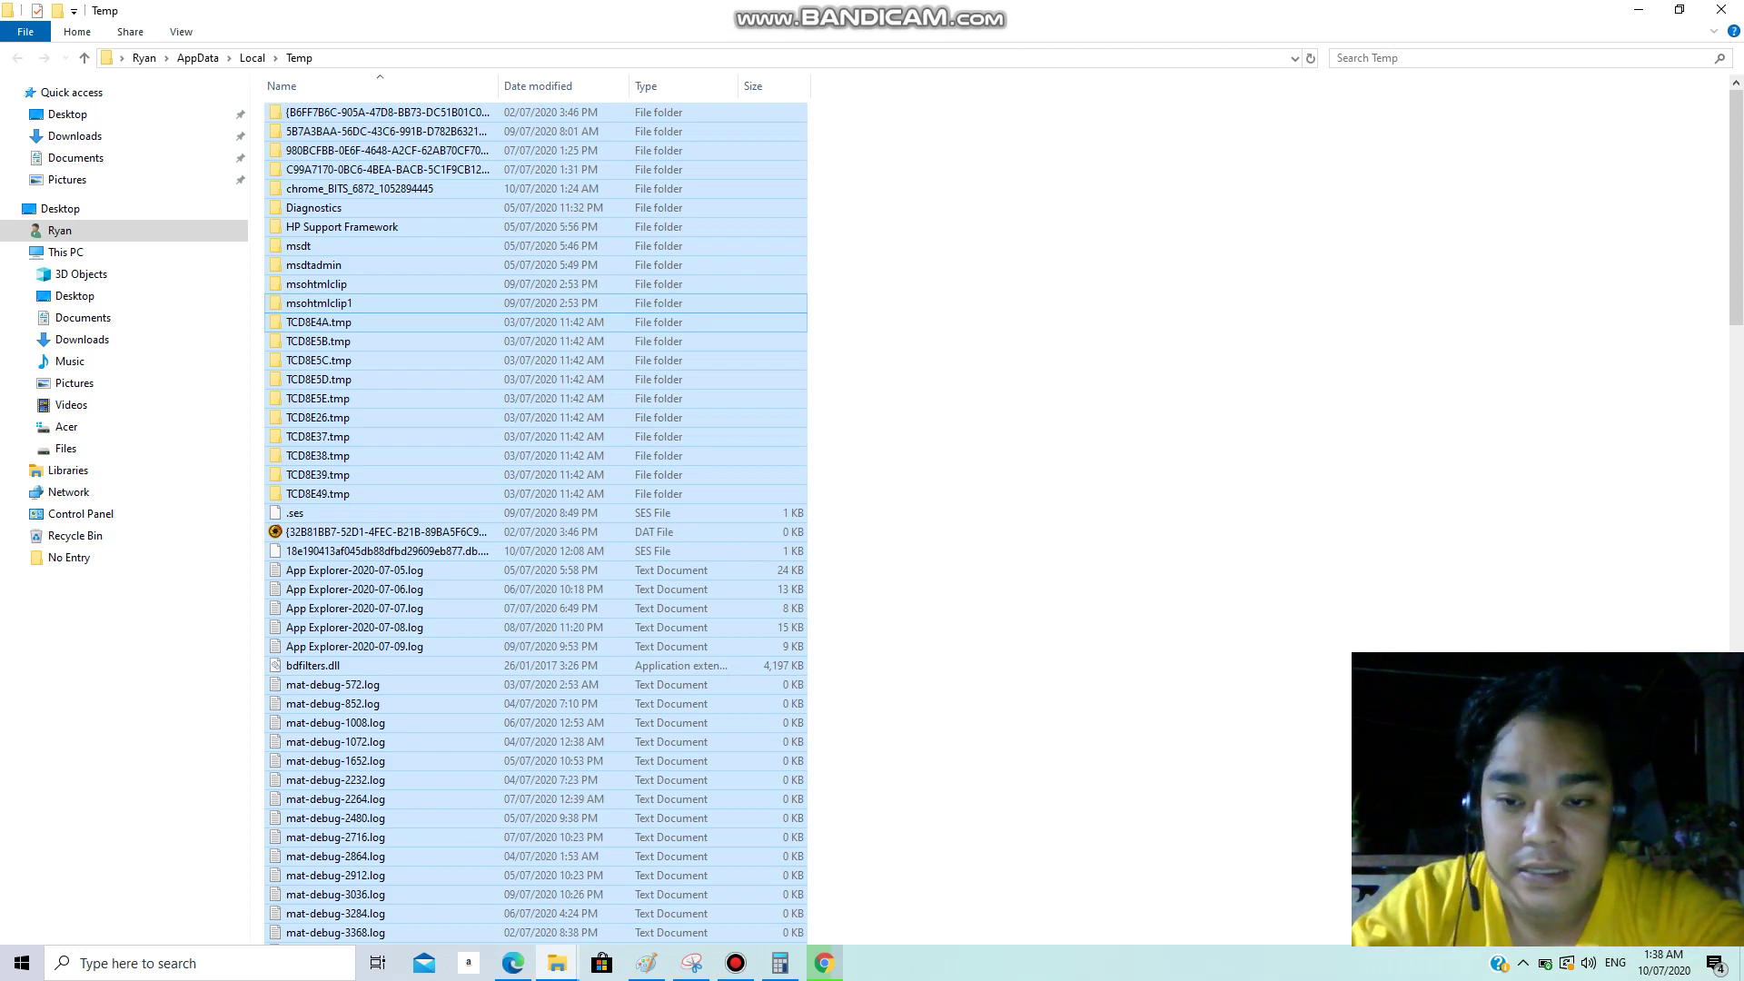
key("shift+Delete")
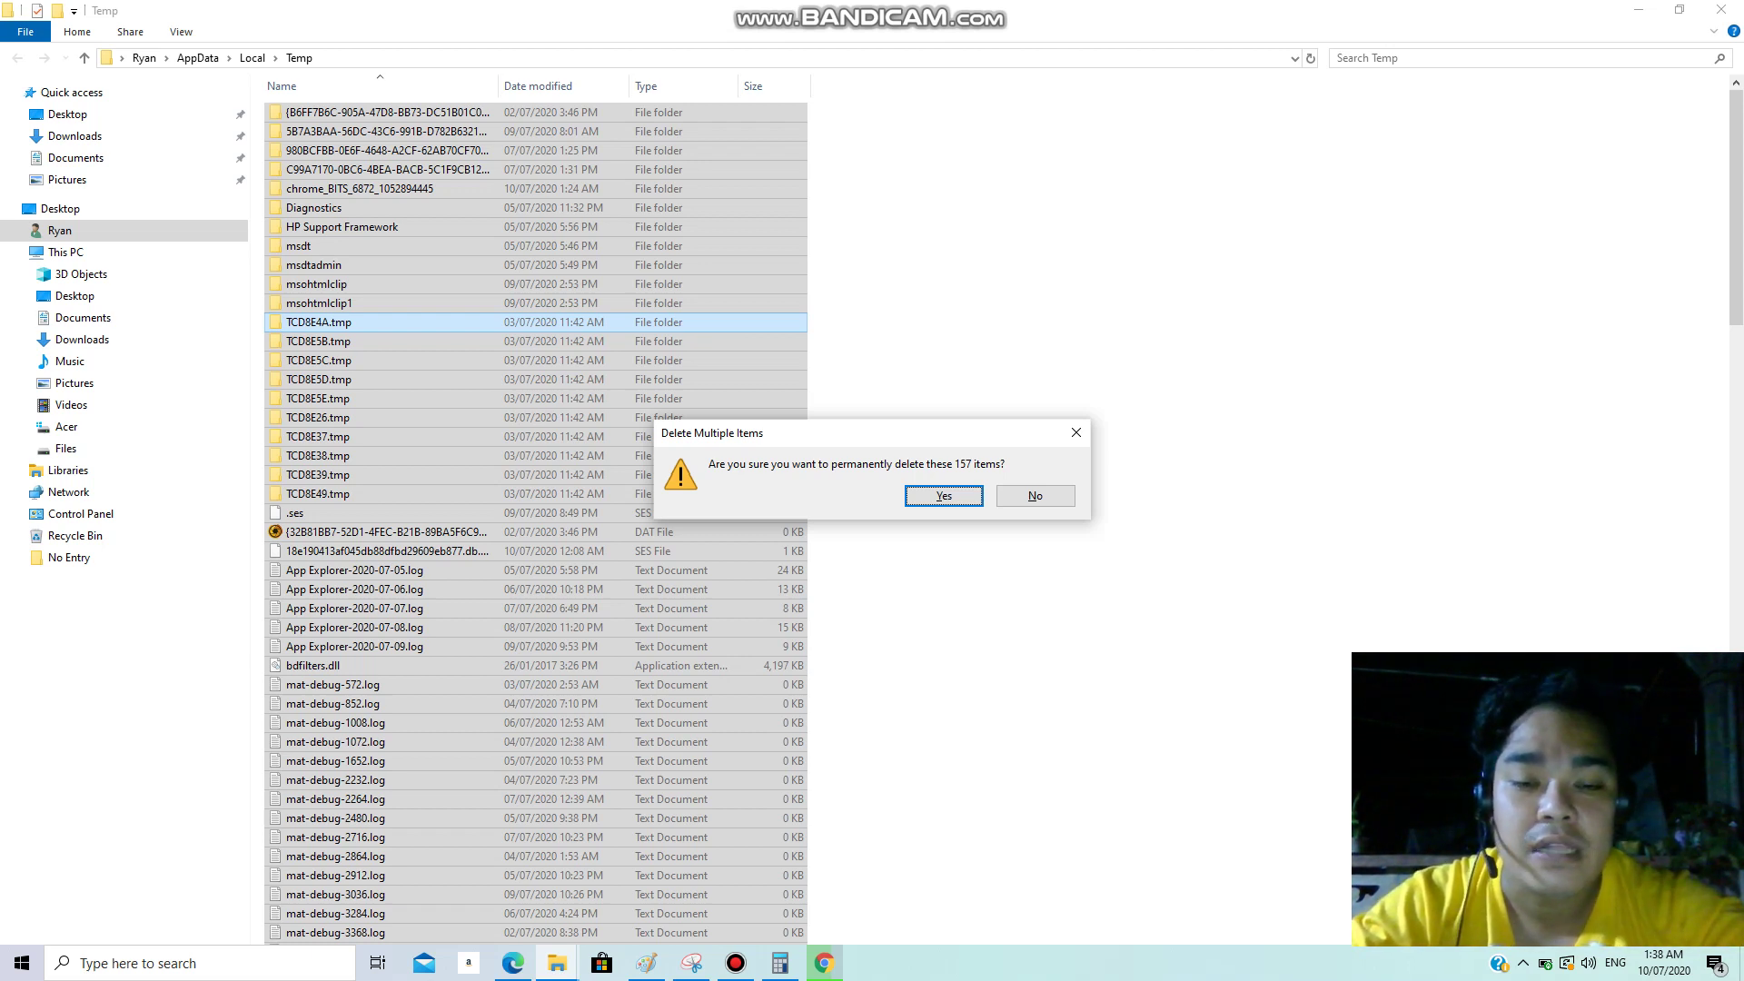
key("Return")
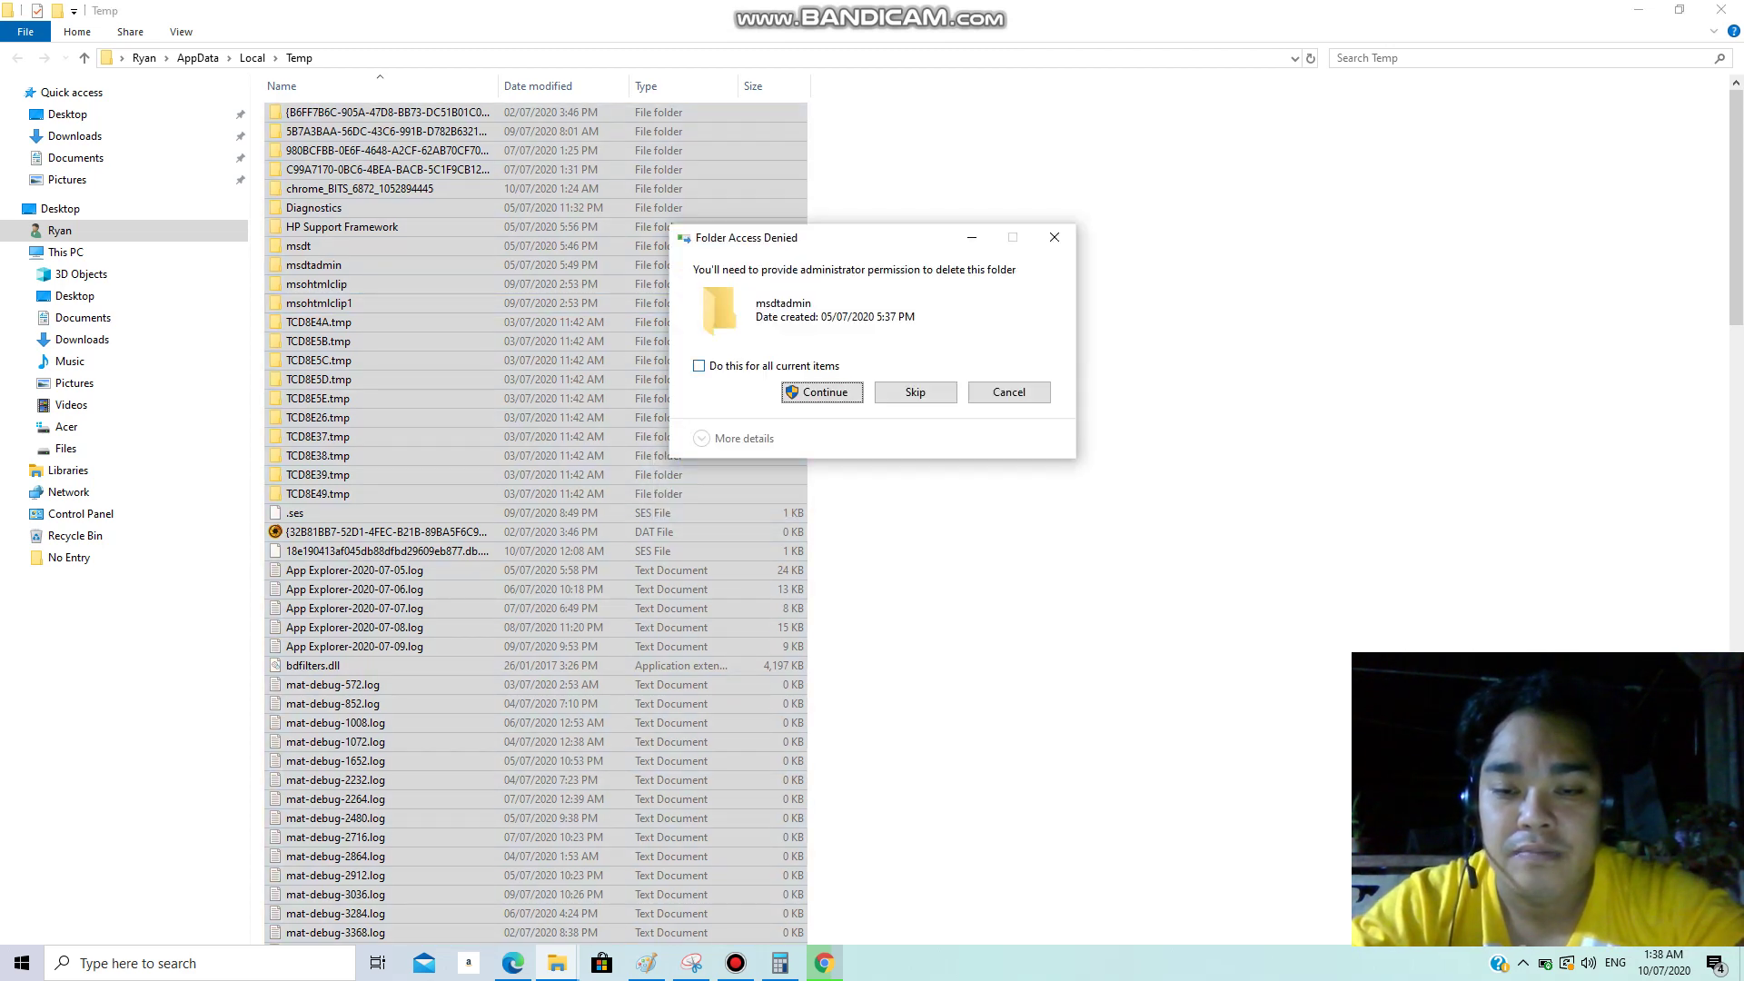
key("shift+Tab")
key("space")
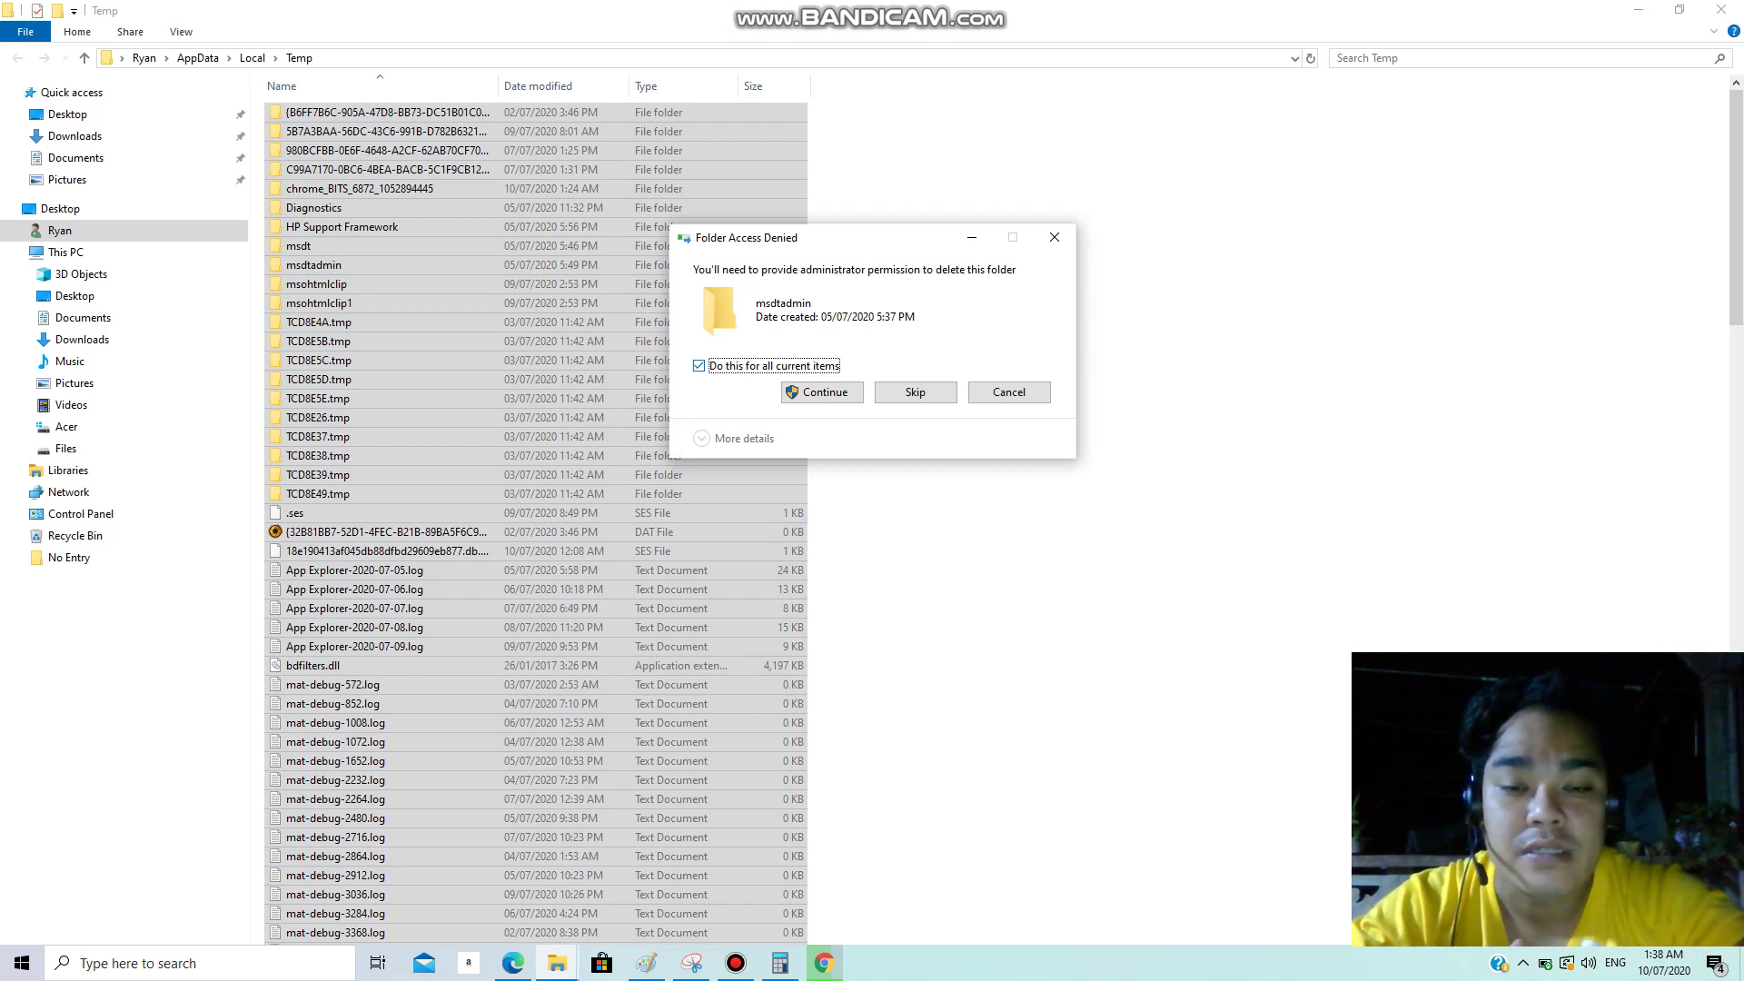
key("Tab")
key("Return")
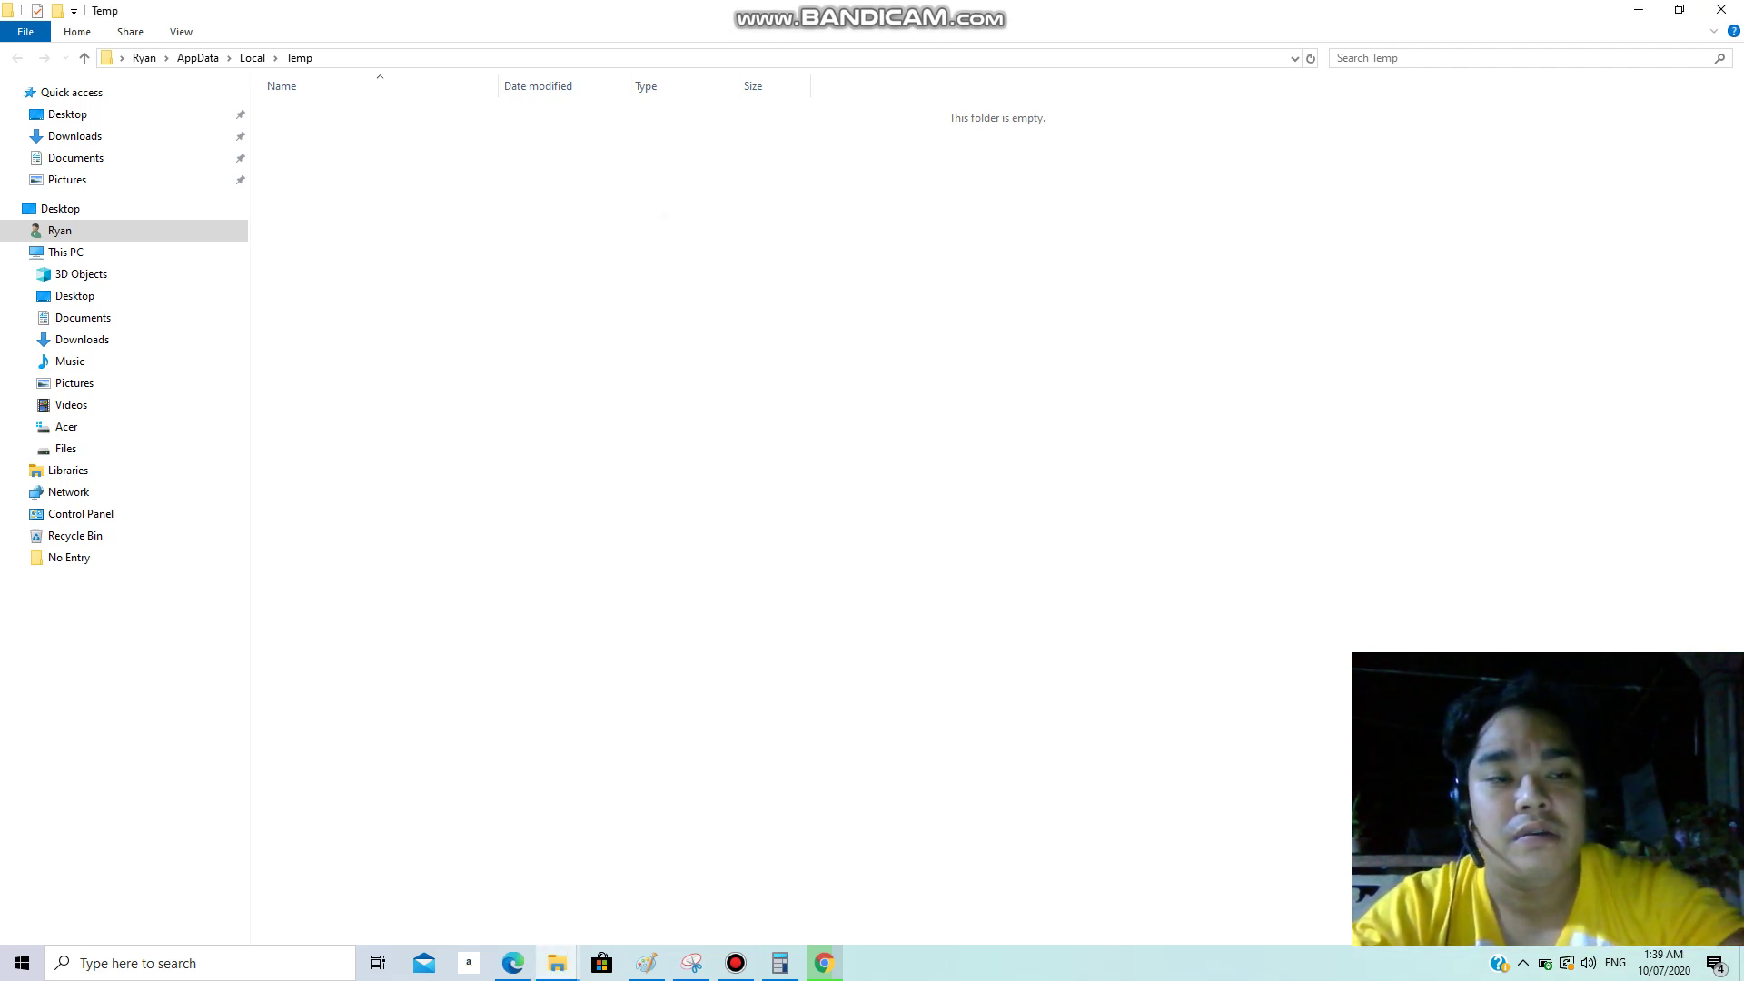
- Close the emptied Temp window and run prefetch from the Run dialog
left_click(1638, 10)
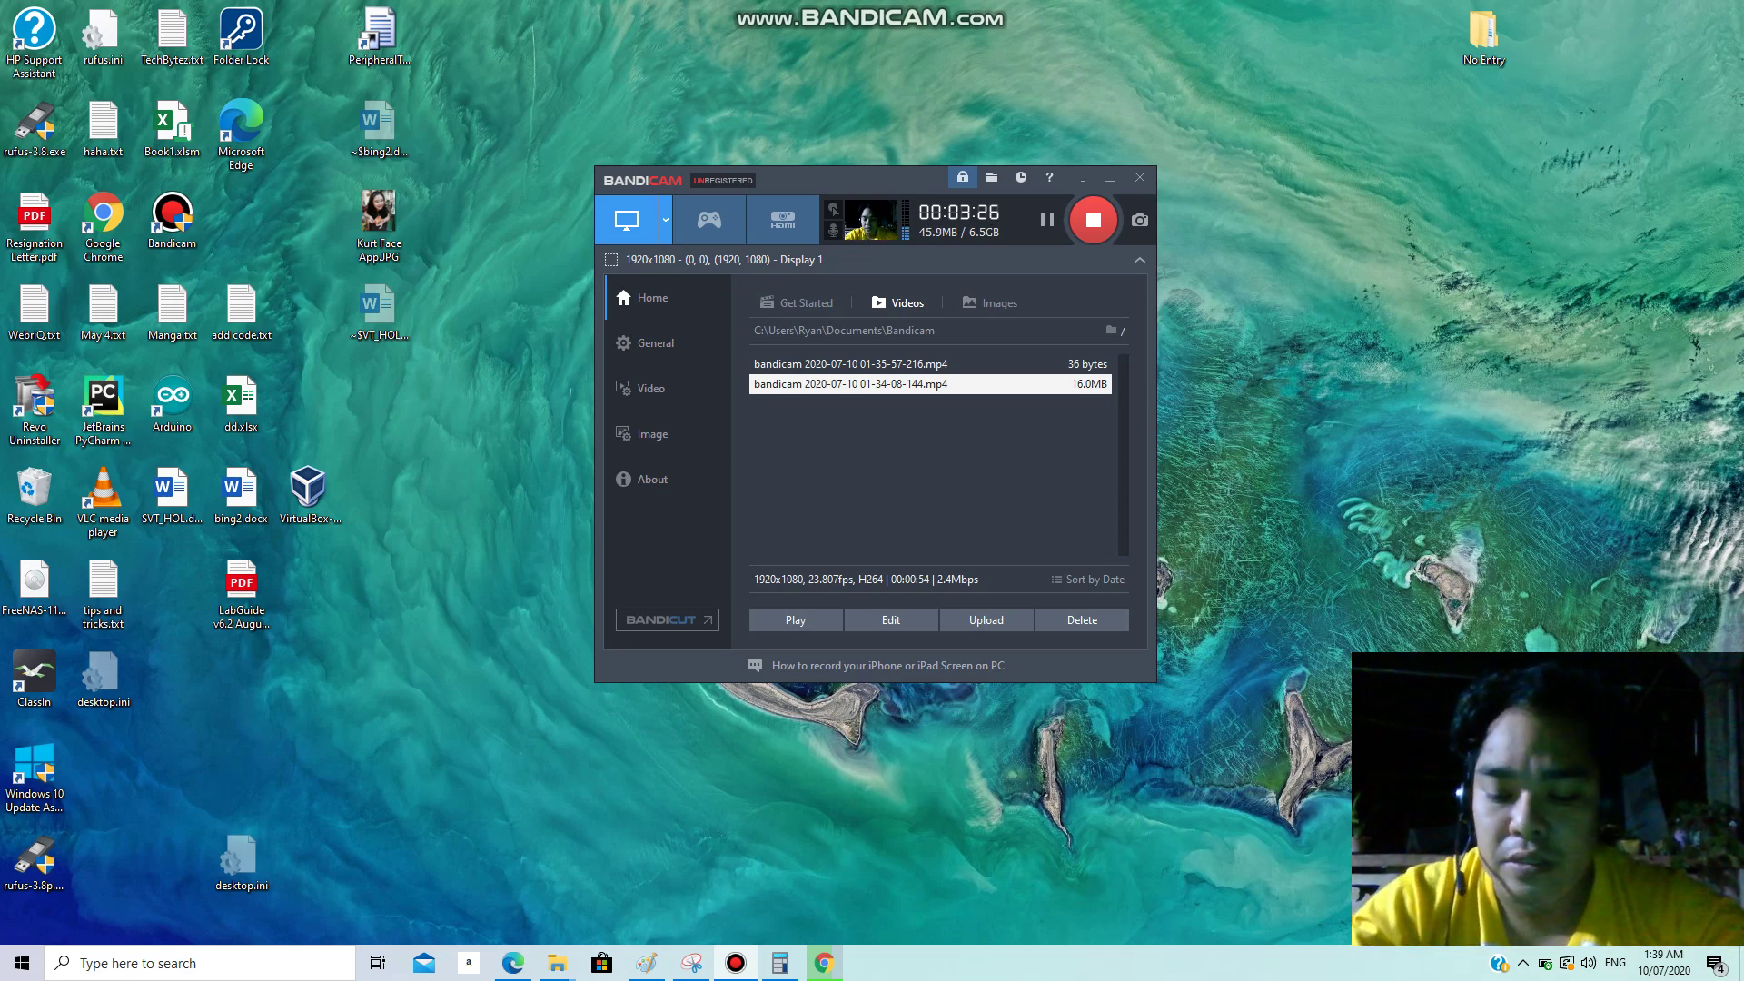
key("super+r")
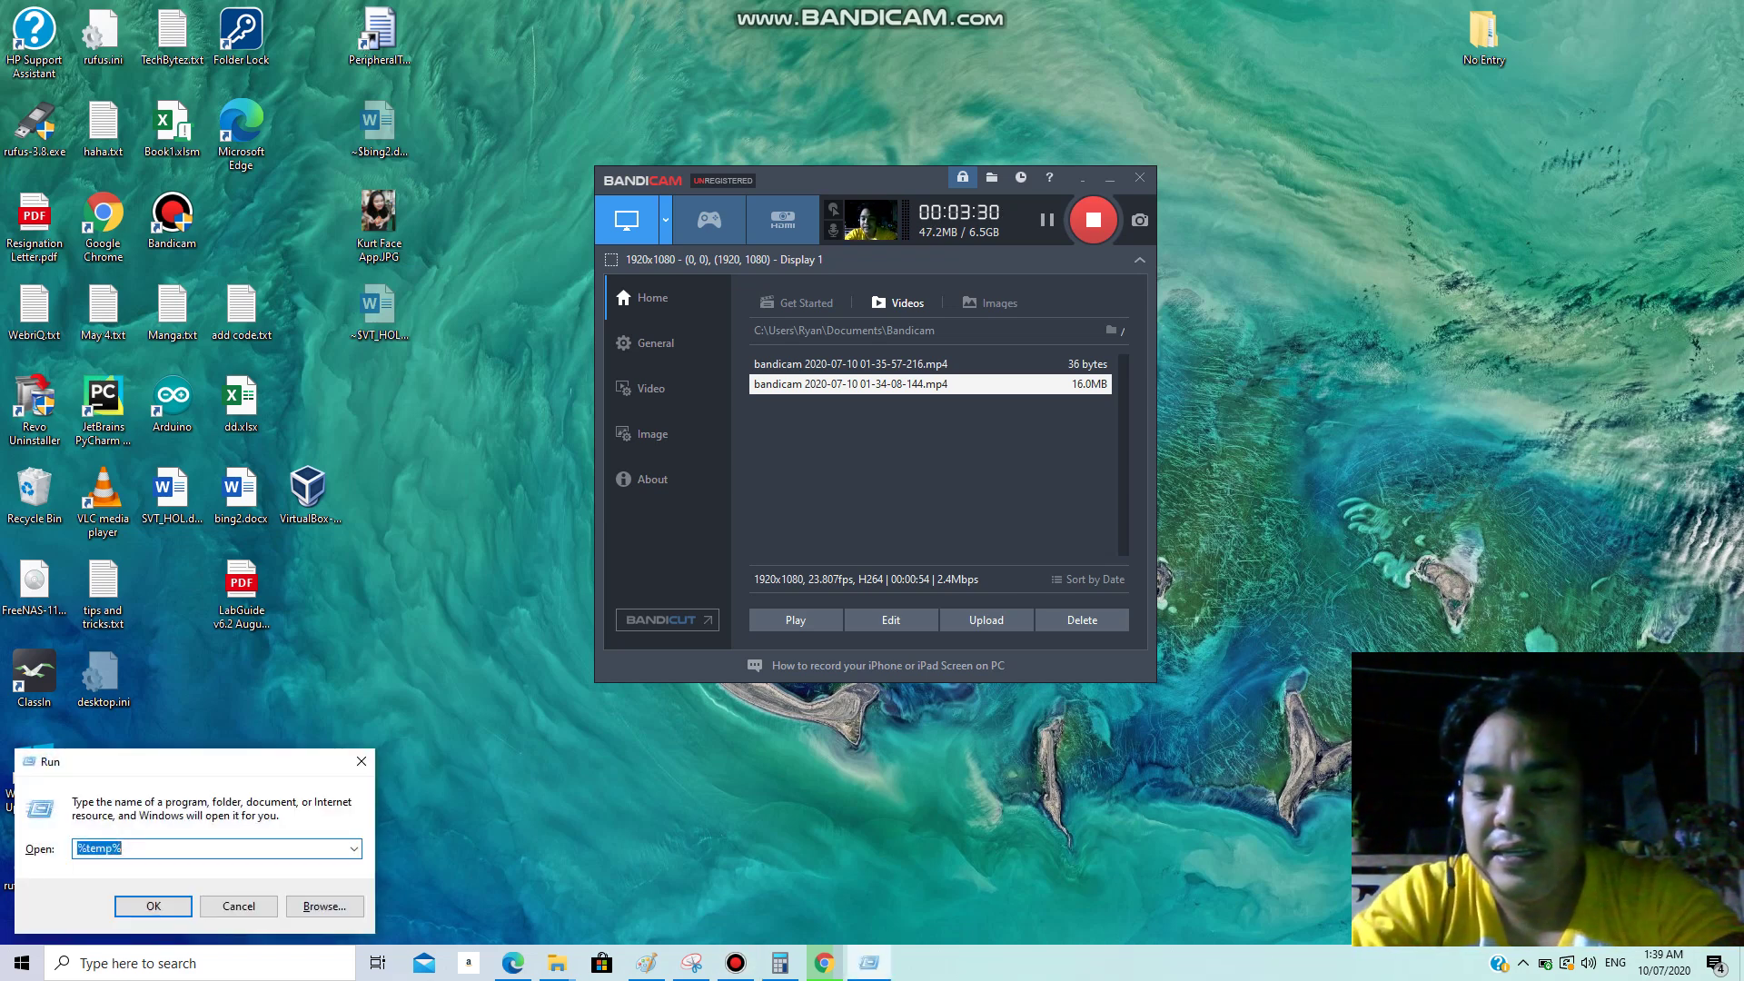
type("pref")
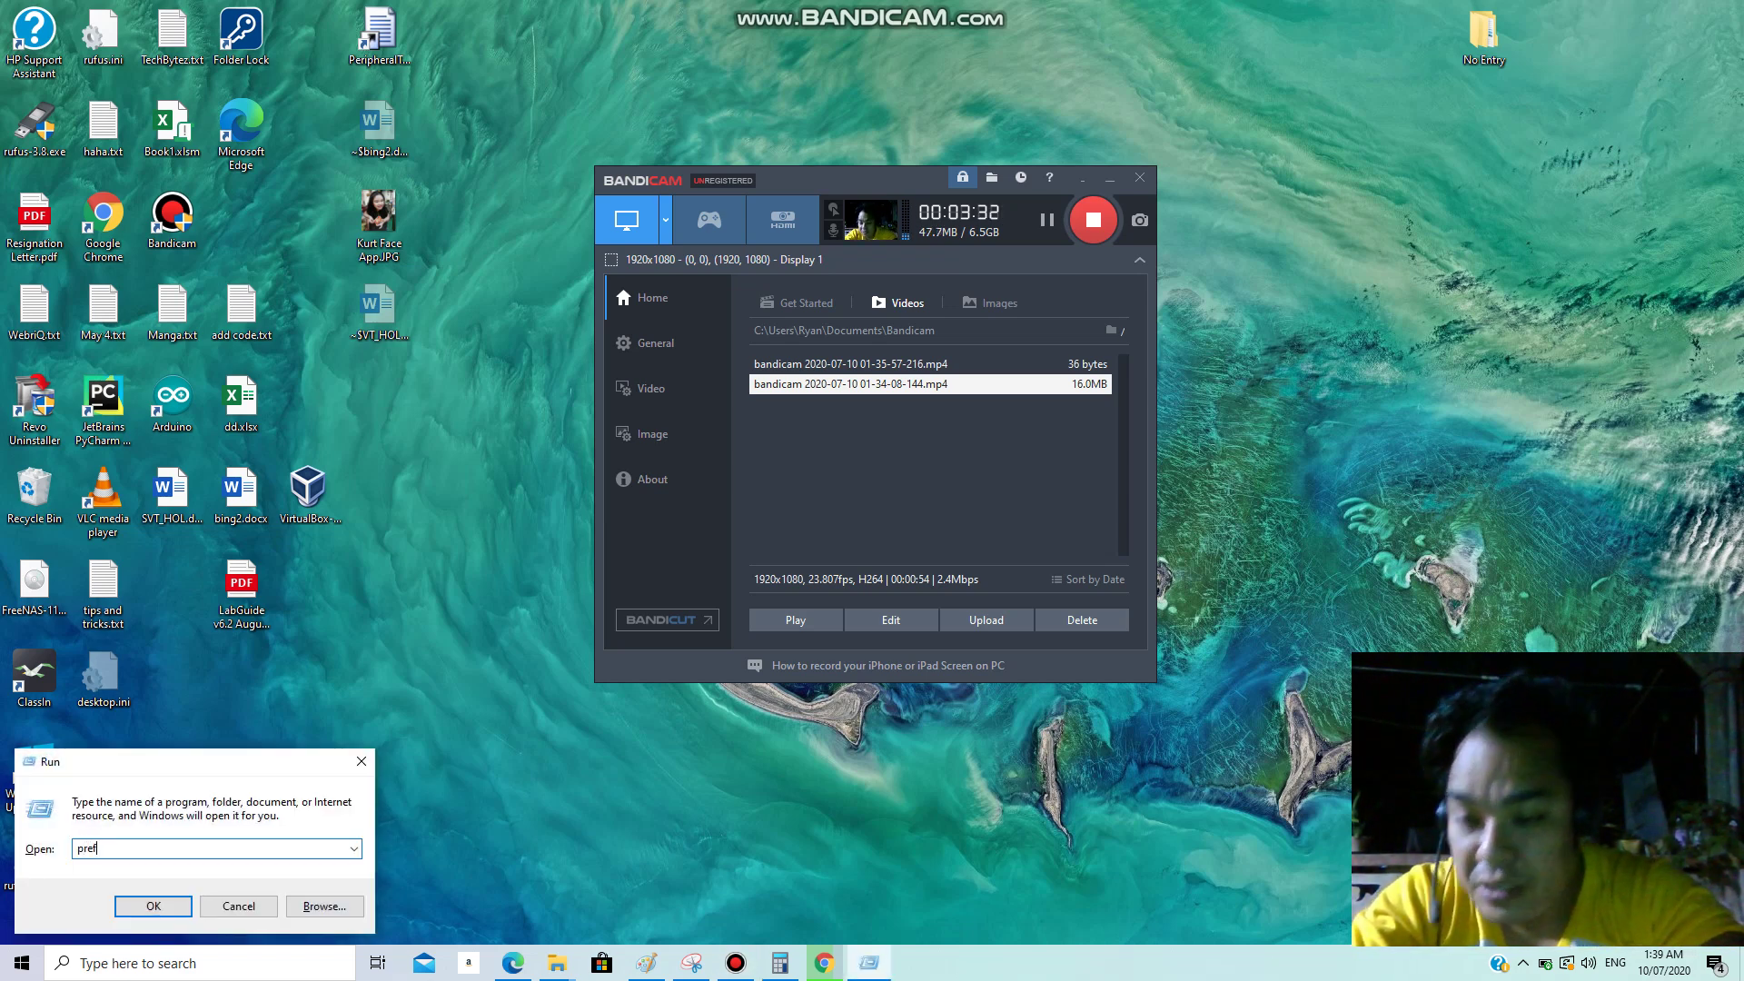
type("etch")
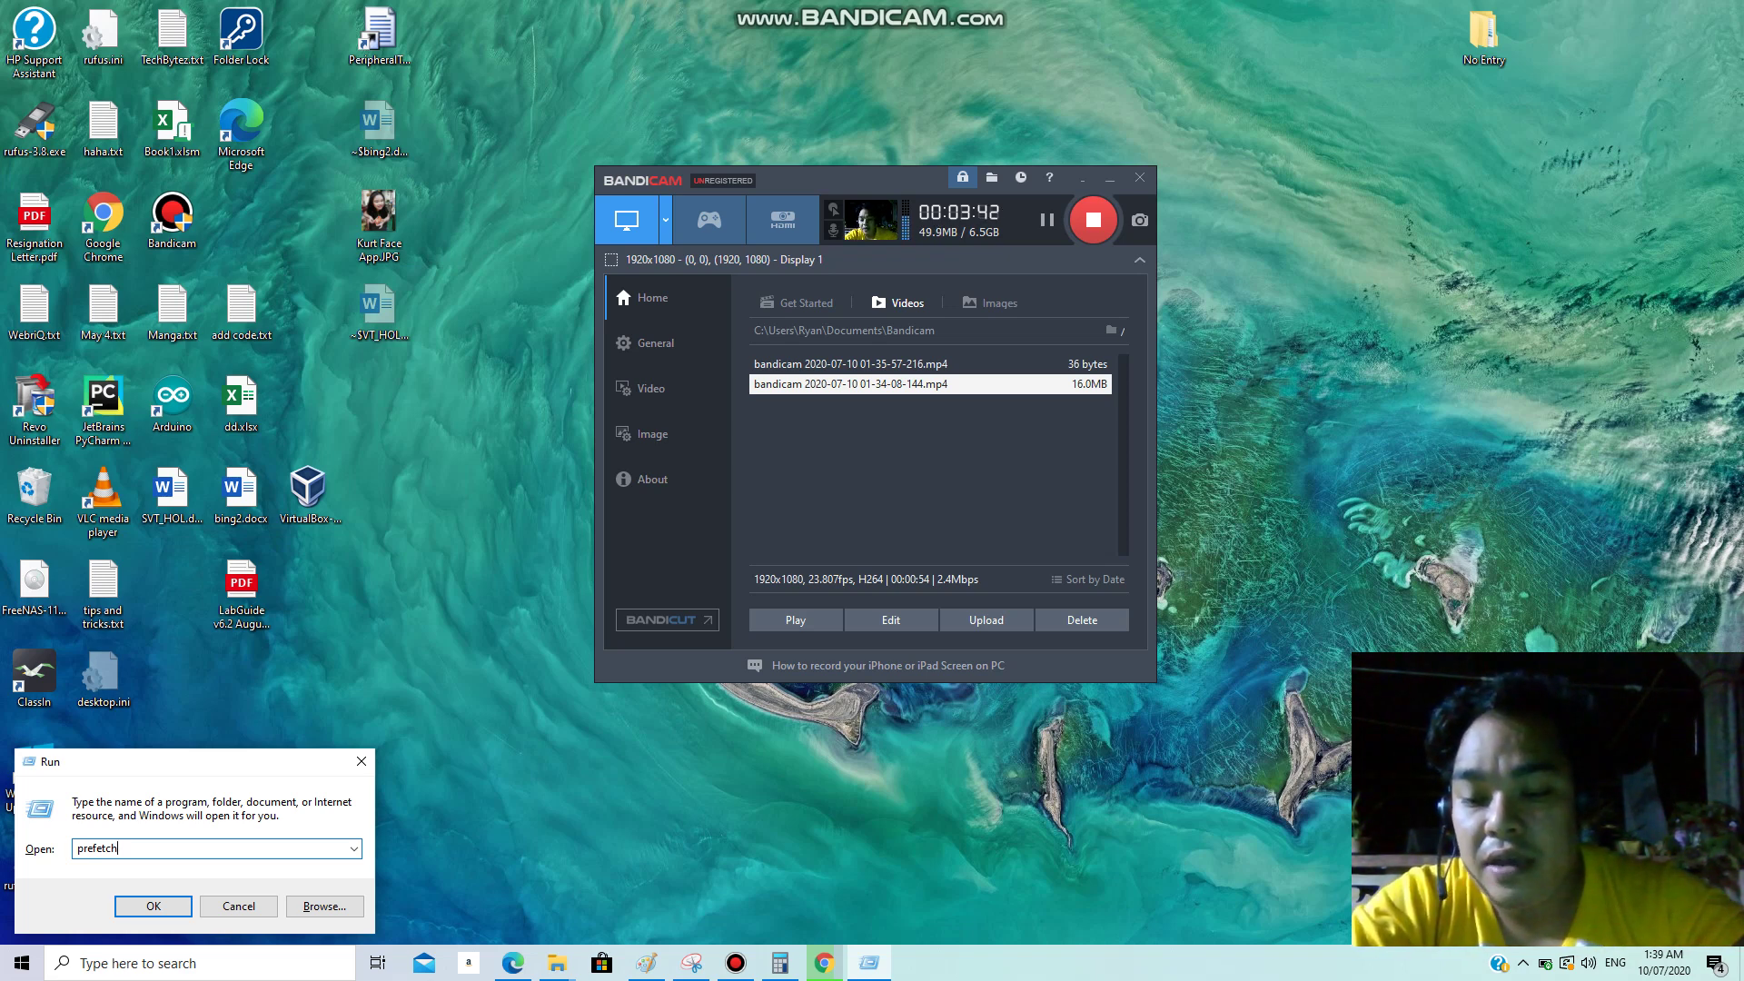
key("Return")
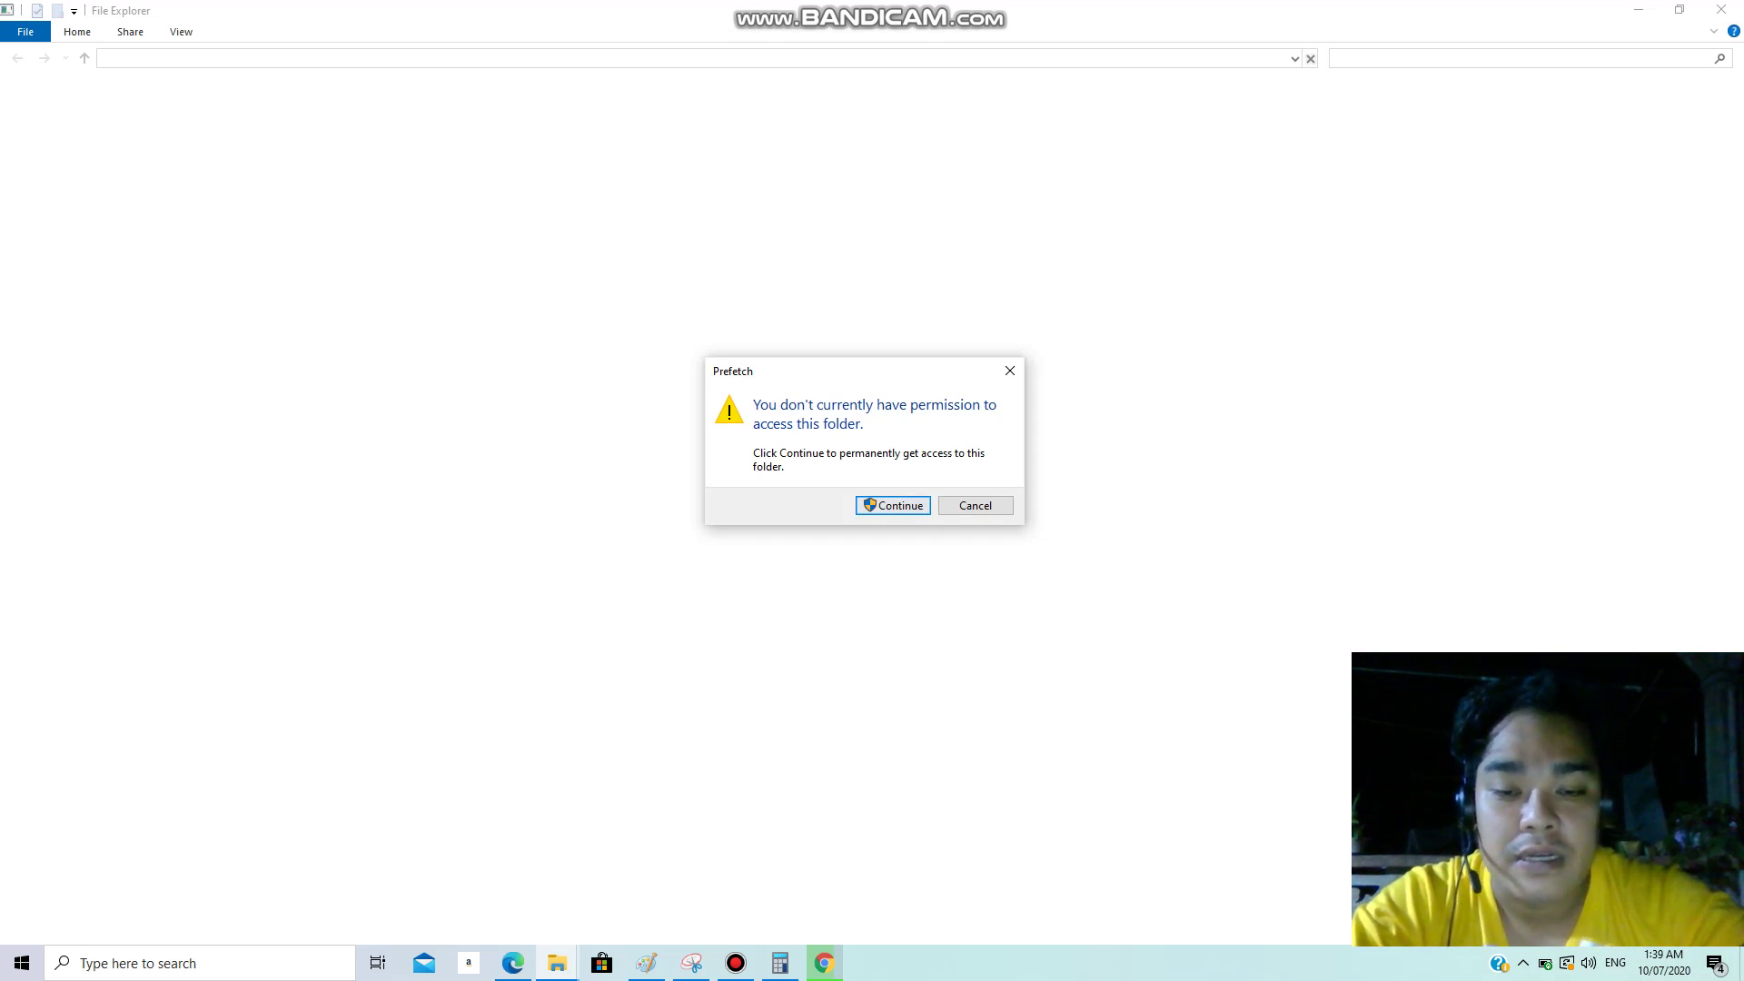
- Grant access to the Prefetch folder and select every item in it
key("Return")
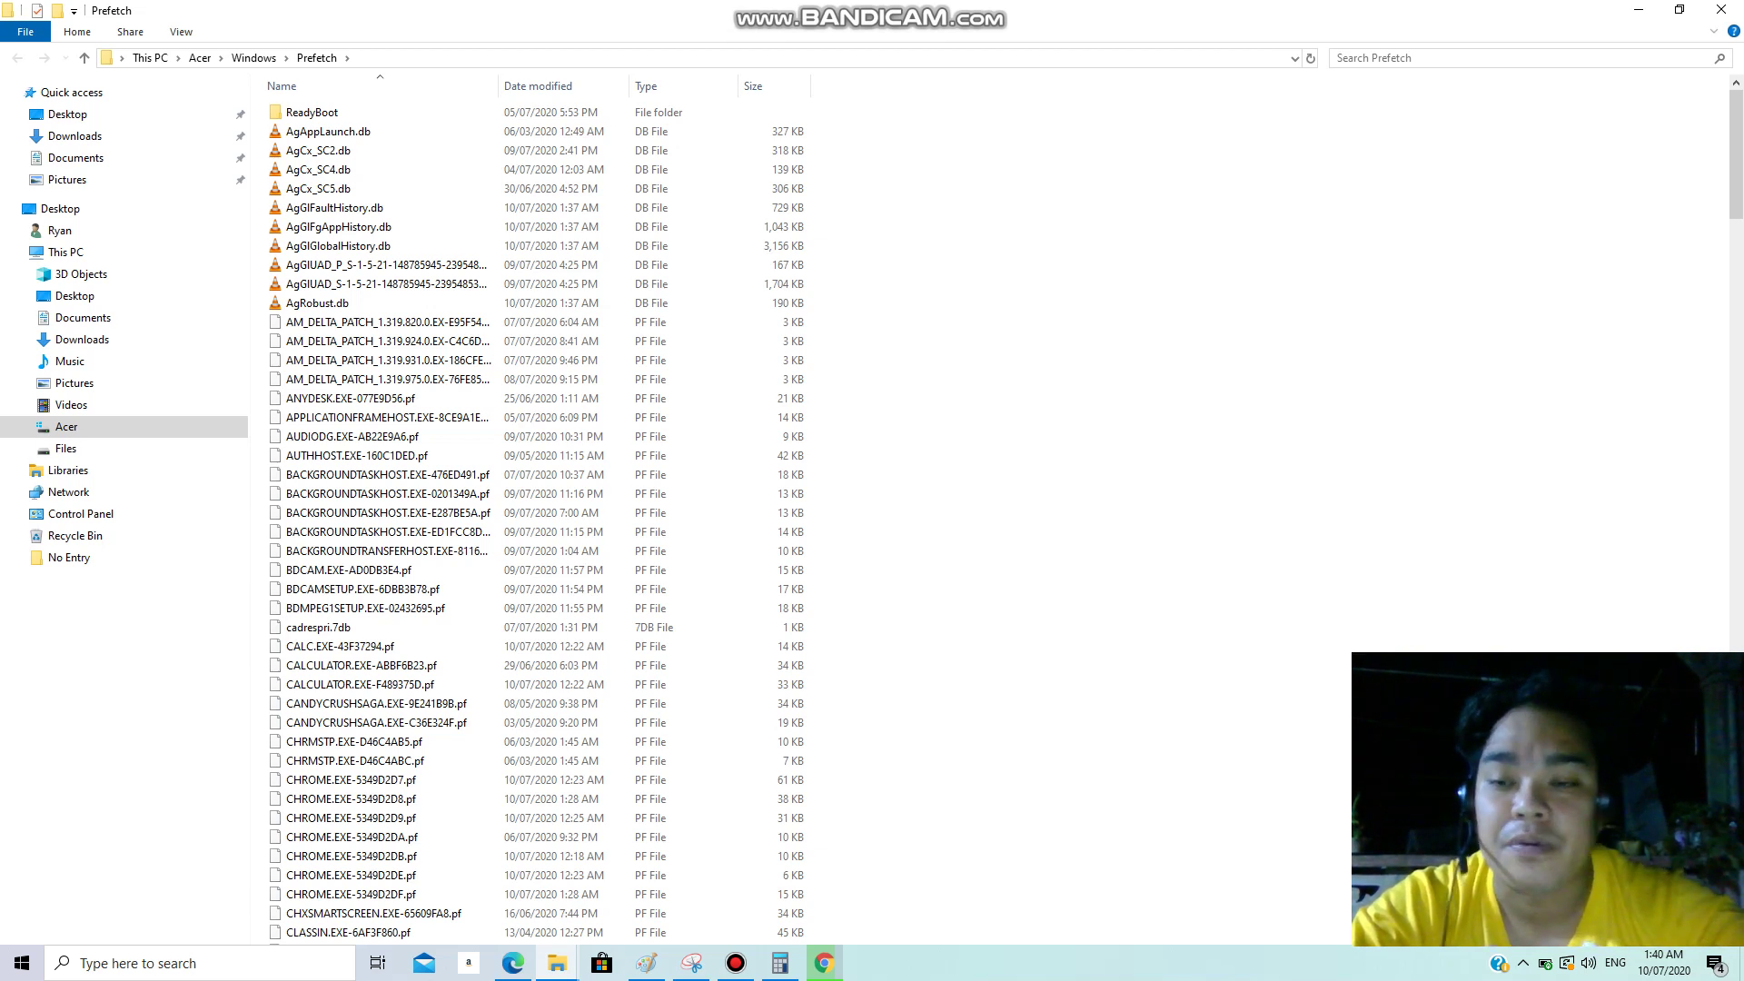
left_click(352, 436)
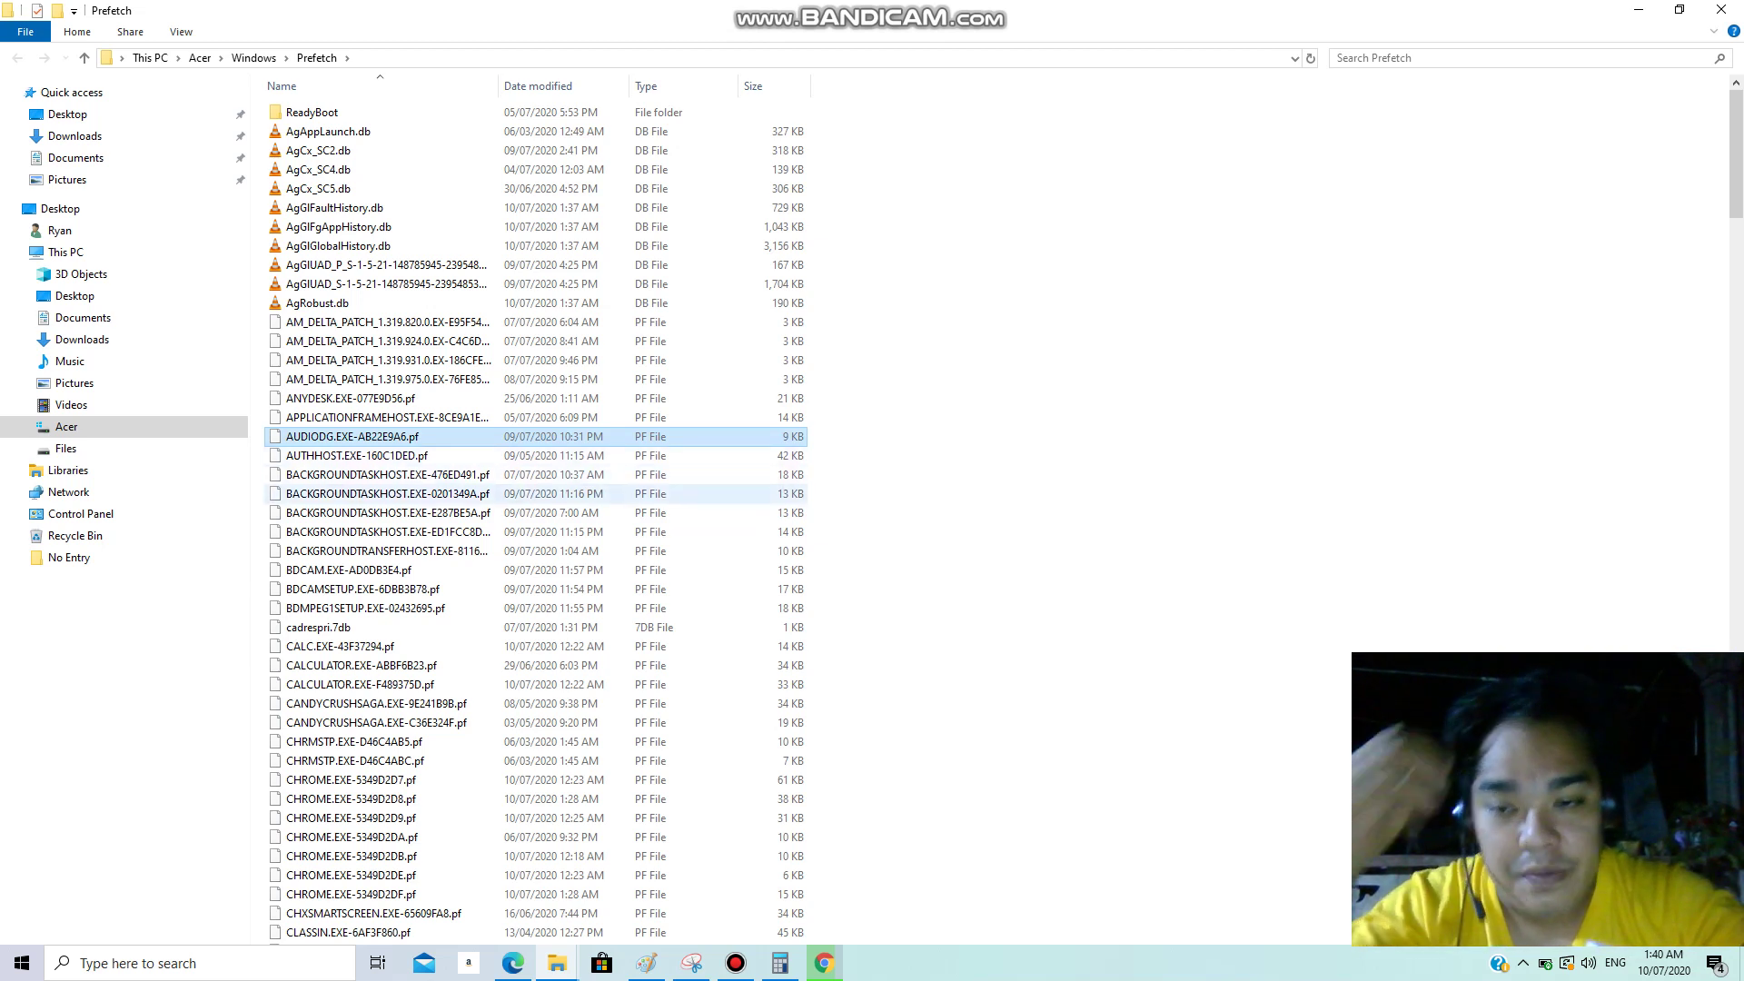
left_click(350, 398)
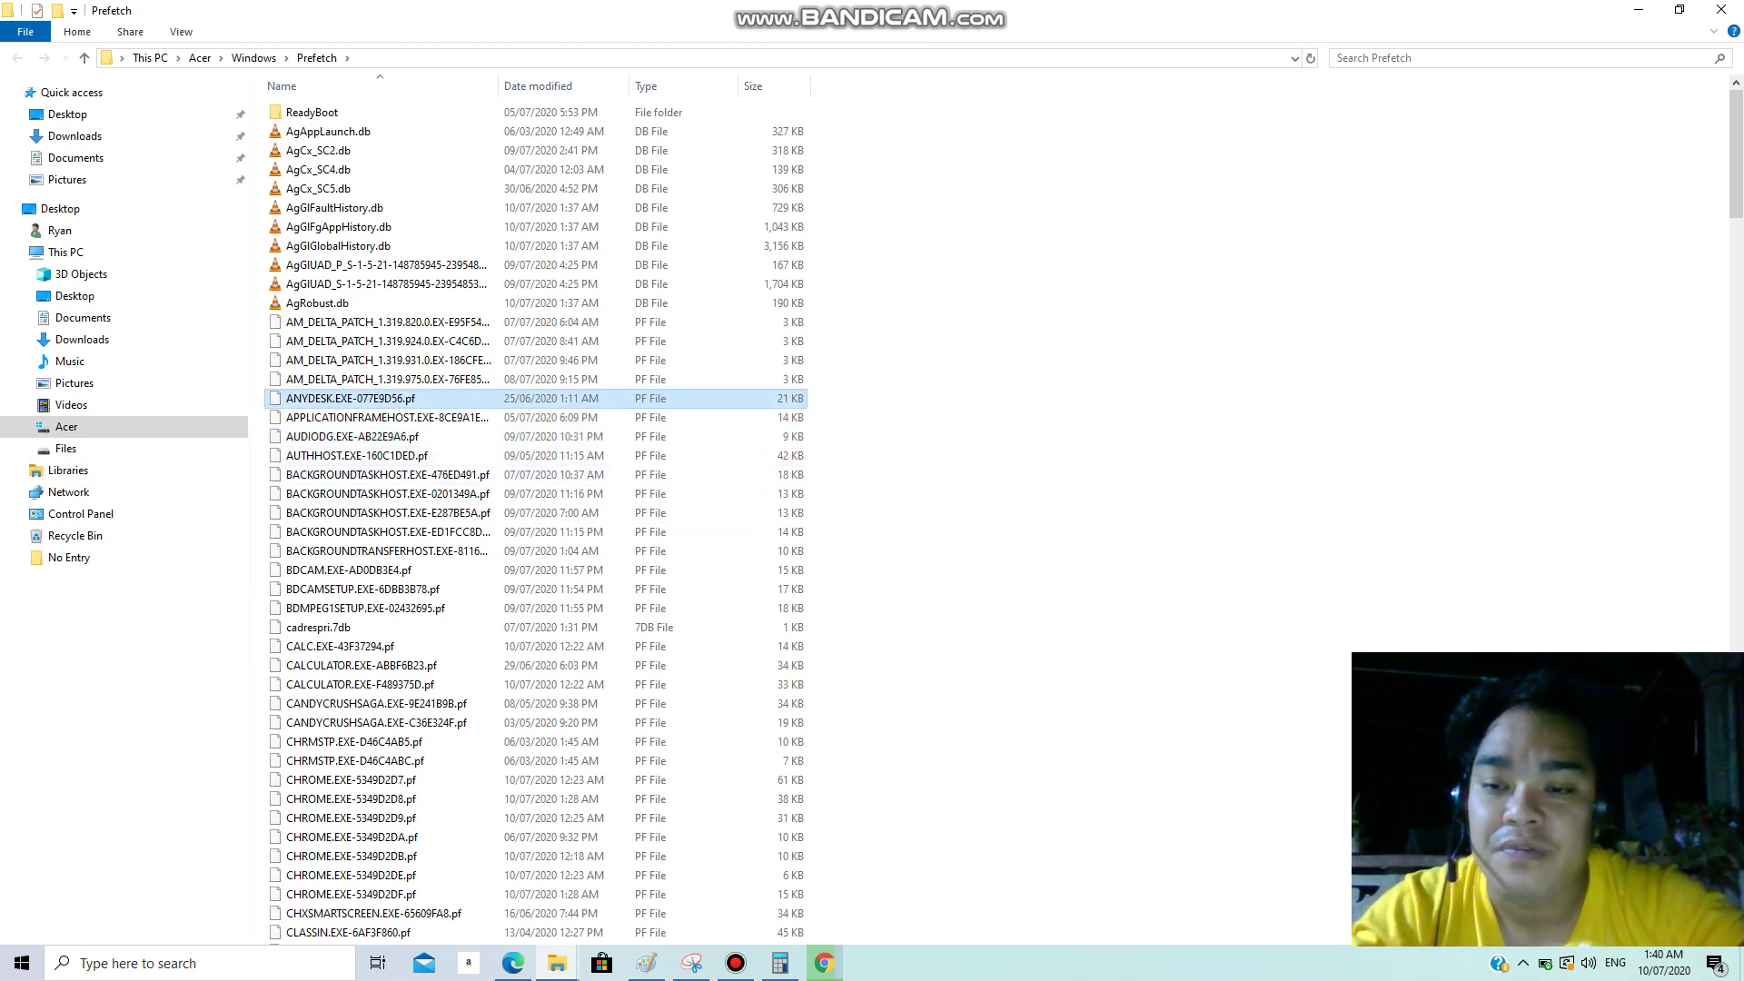
key("ctrl+a")
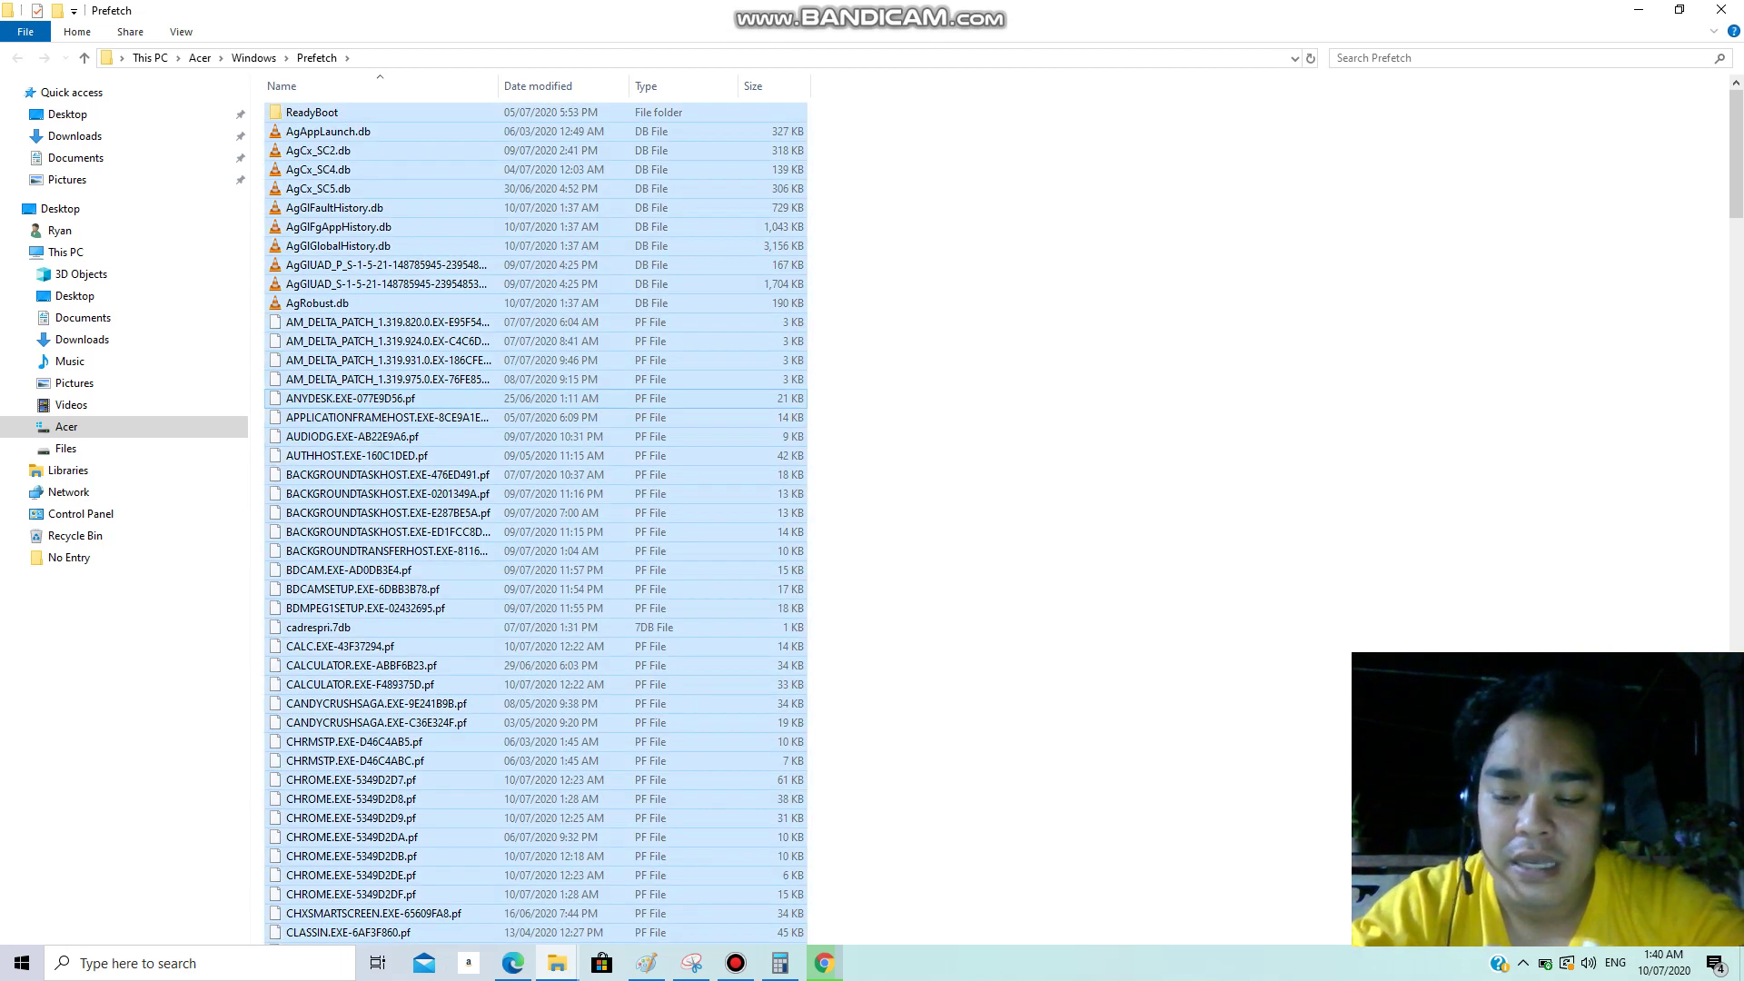
- Permanently delete the 288 Prefetch items, leaving only the in-use PfPre_ed853b35.mkd
key("shift+Delete")
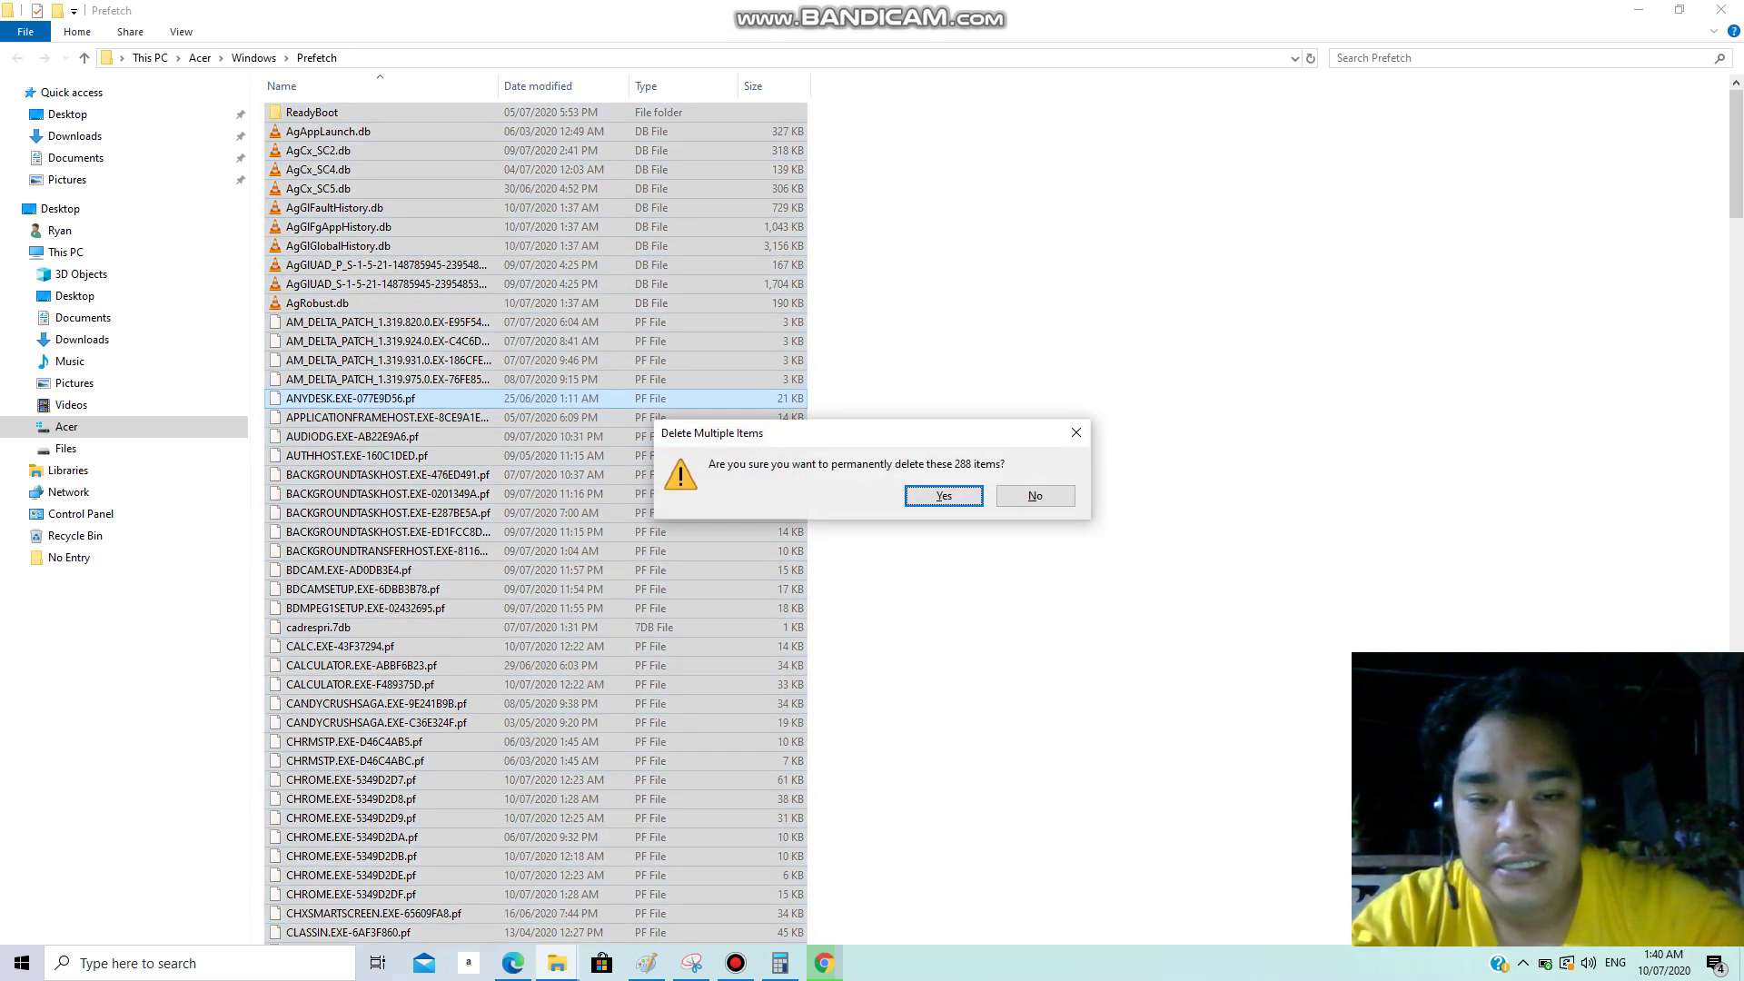
key("Return")
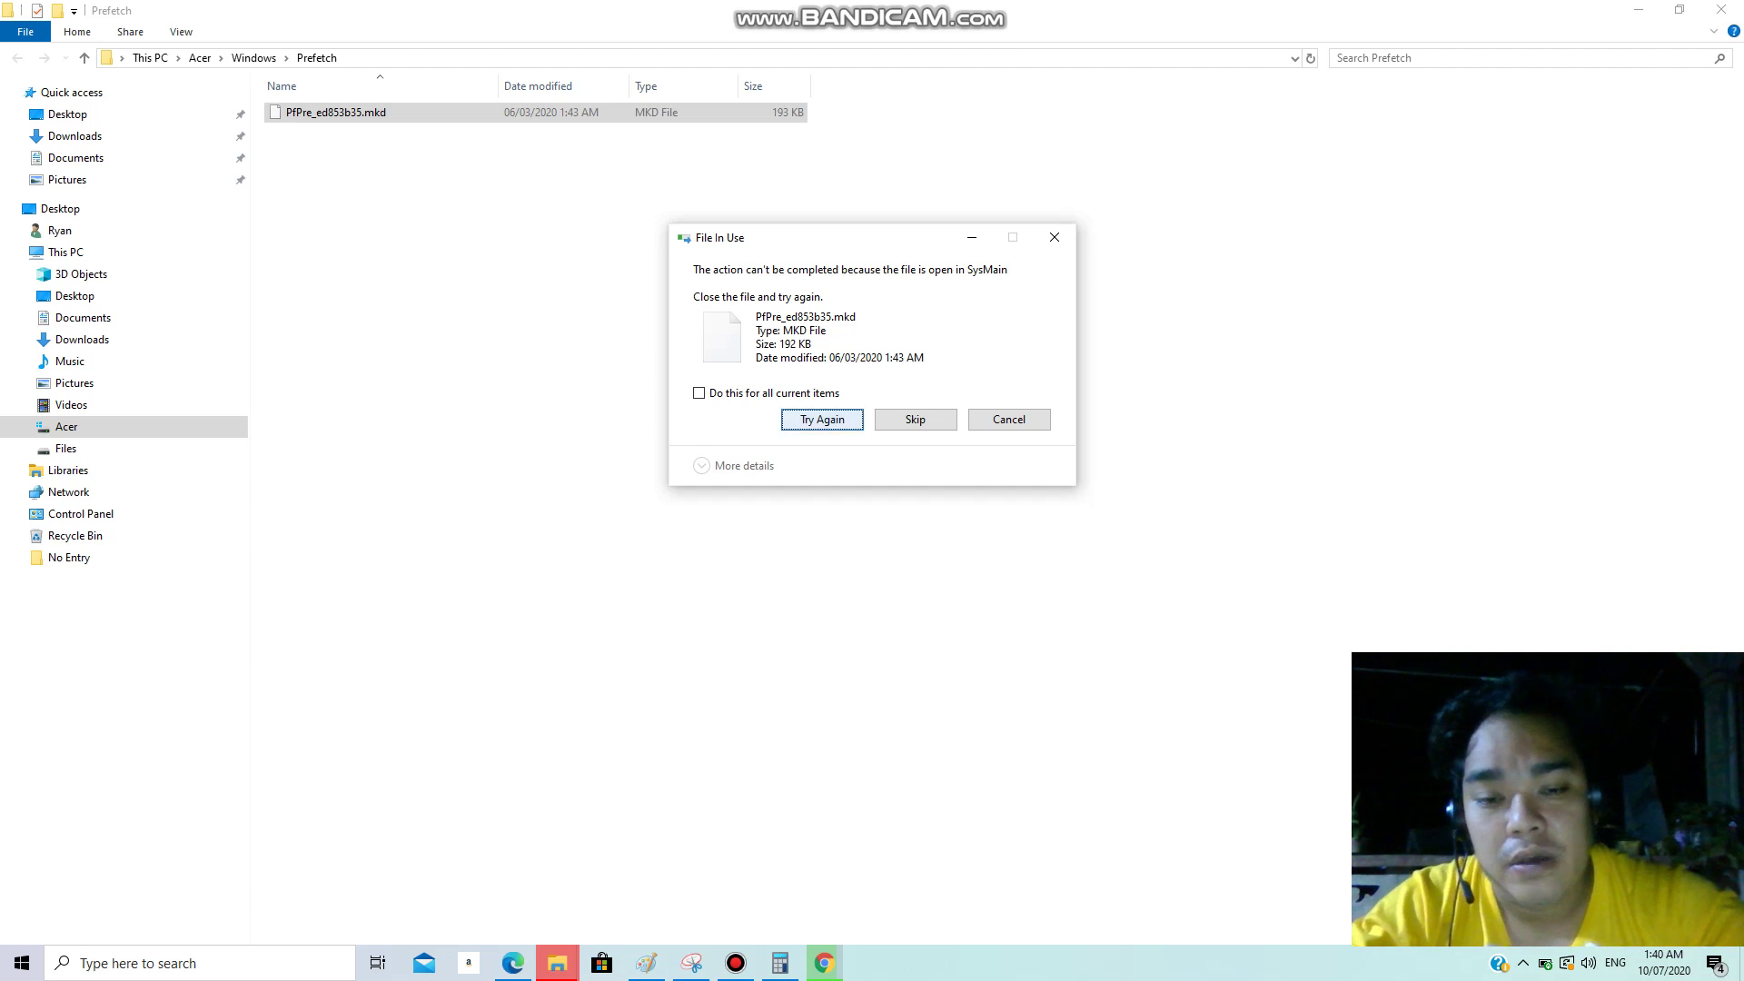
left_click(822, 419)
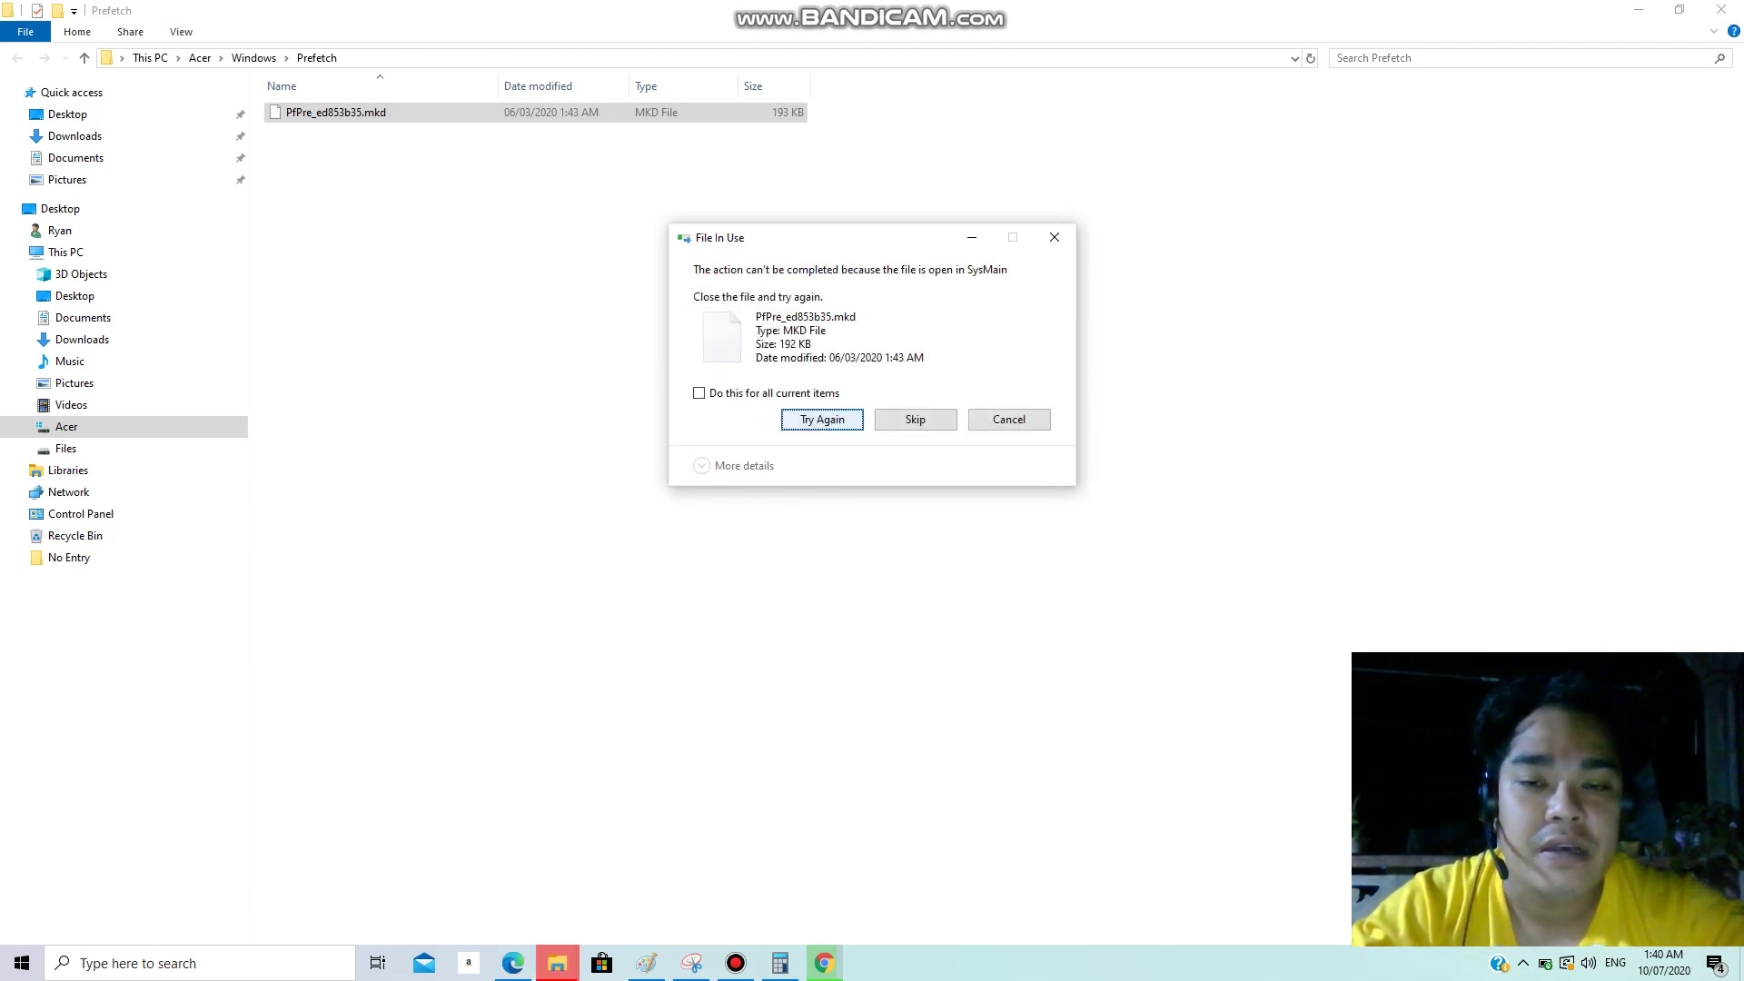